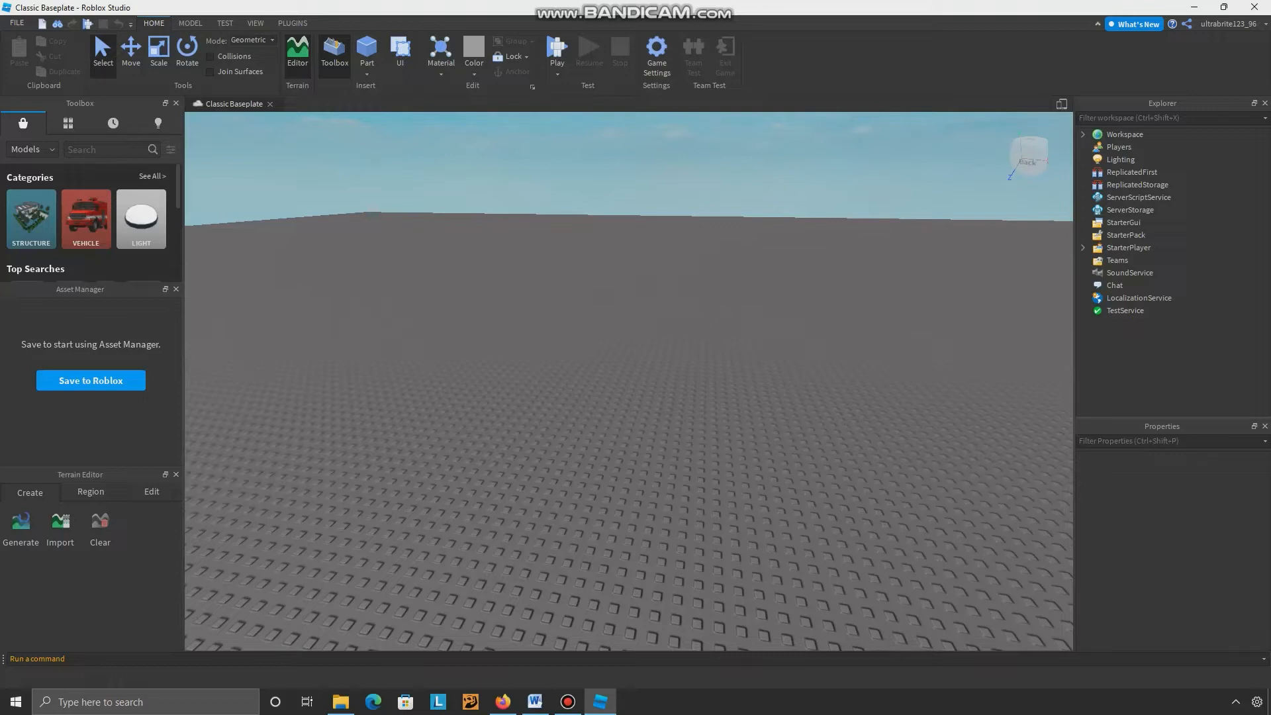
- Look around the empty baseplate by turning the camera and flying forward and back over it
right_drag(629, 380, 444, 338)
key(w)
right_drag(417, 387, 592, 458)
key(s)
key(w)
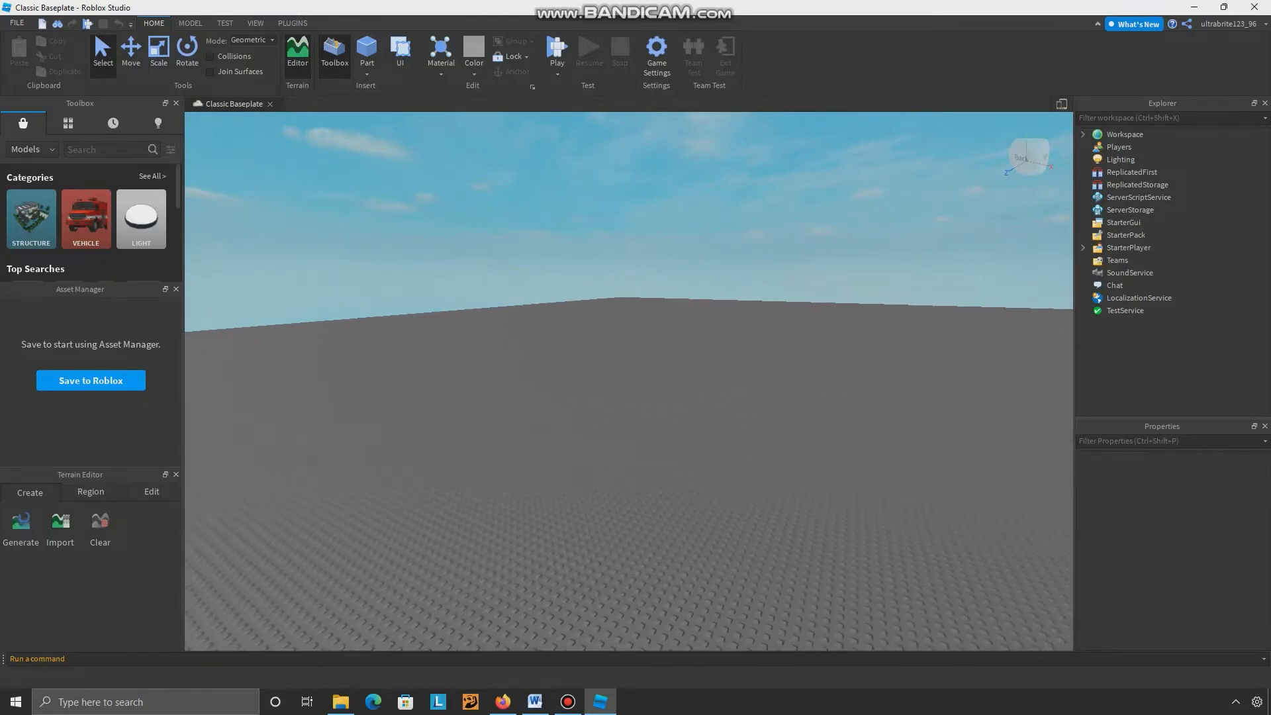
key(w)
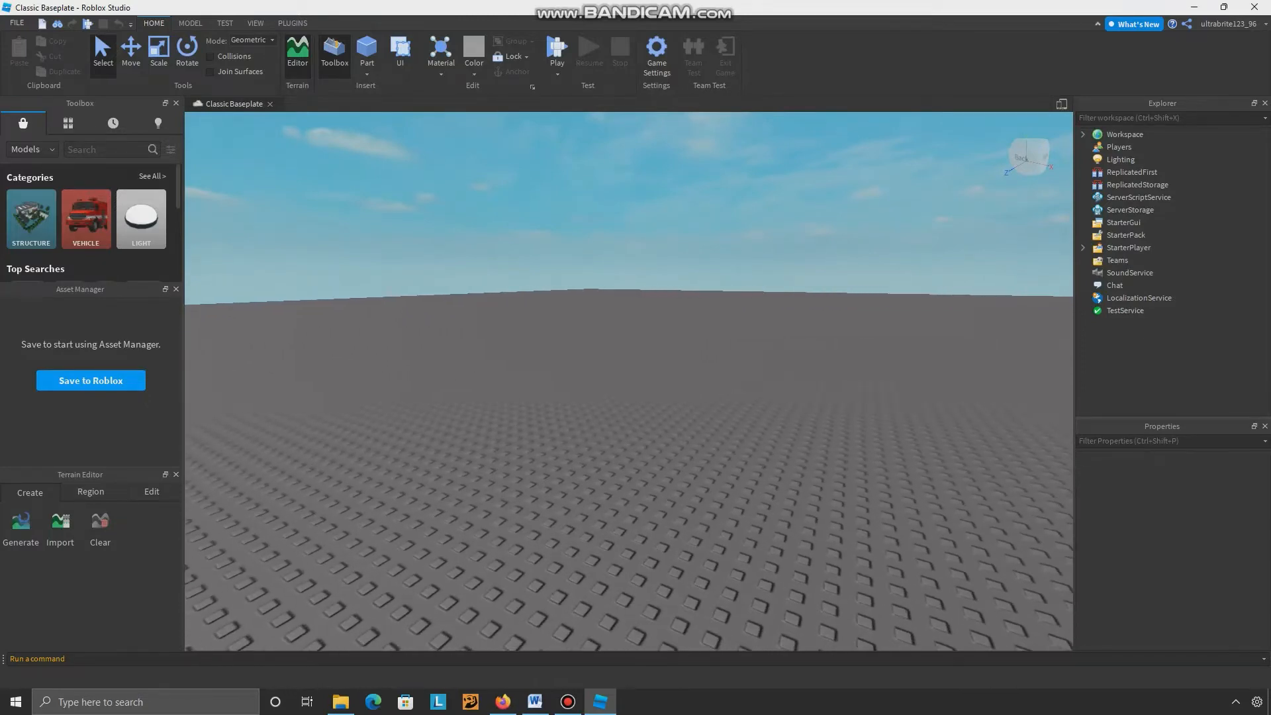
right_drag(592, 457, 626, 440)
key(s)
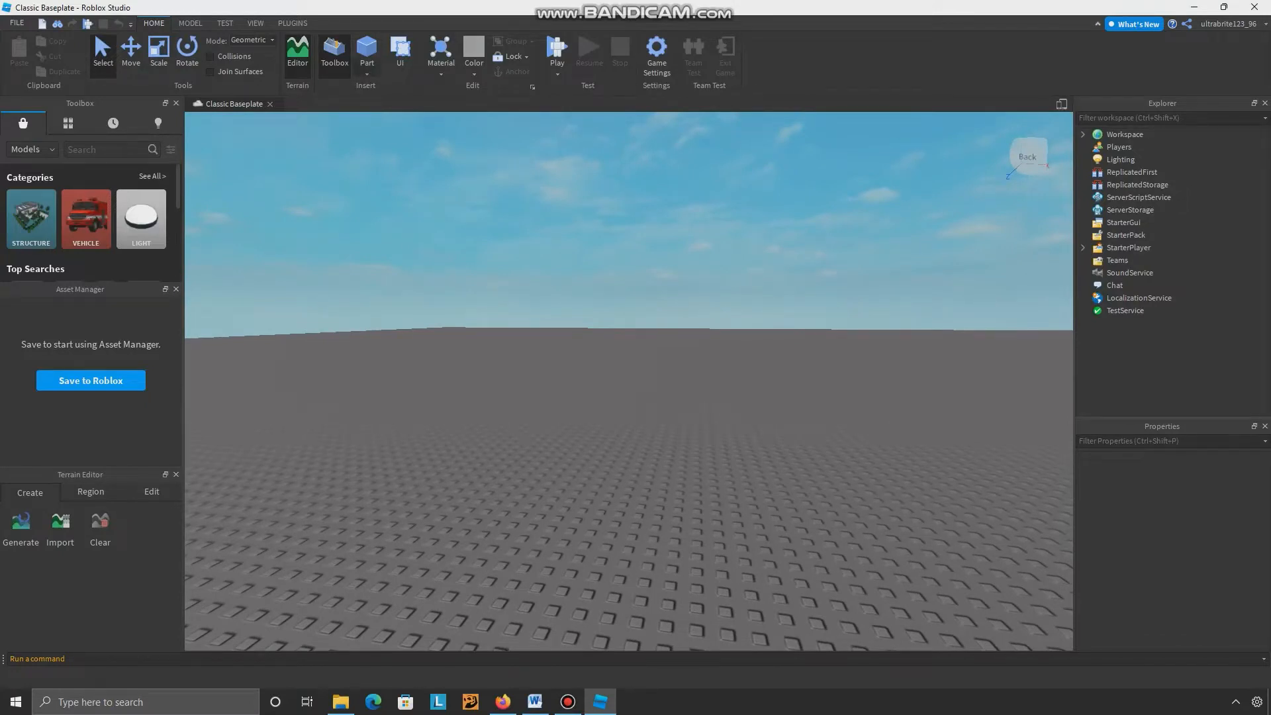
- Insert a block part on the baseplate
click(366, 73)
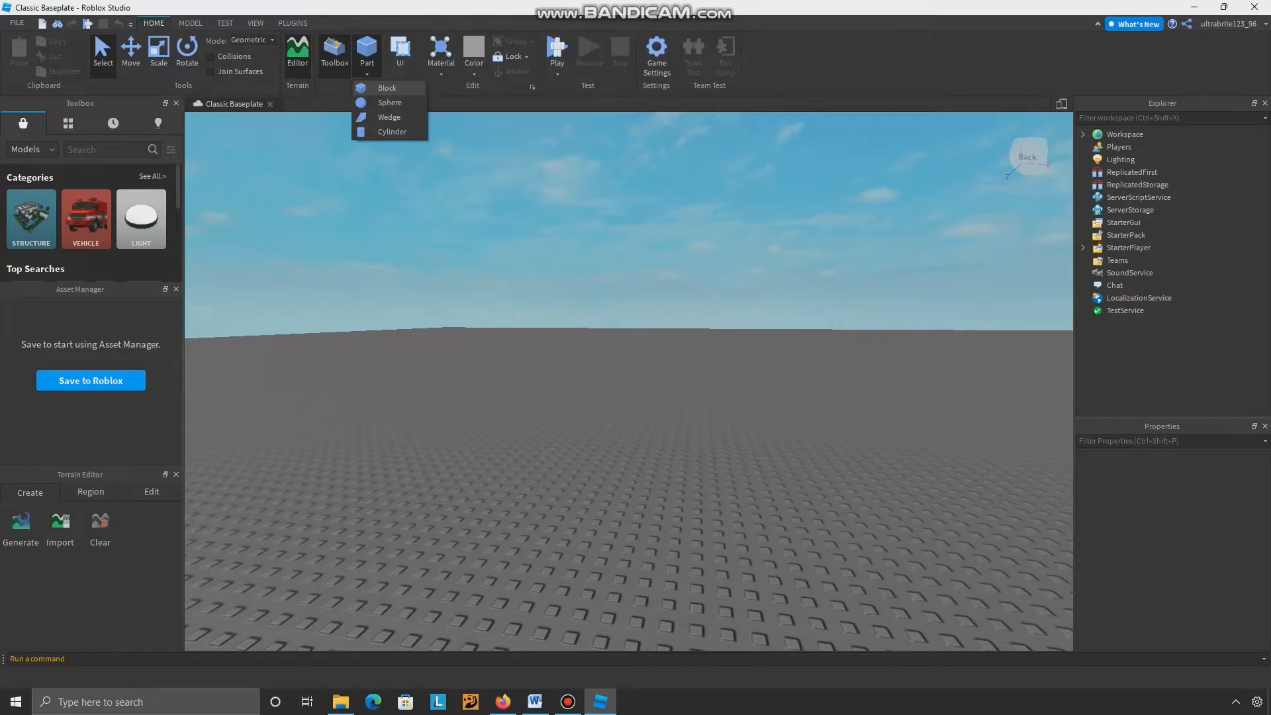
click(387, 88)
right_drag(629, 381, 530, 411)
scroll(629, 381, up, 3)
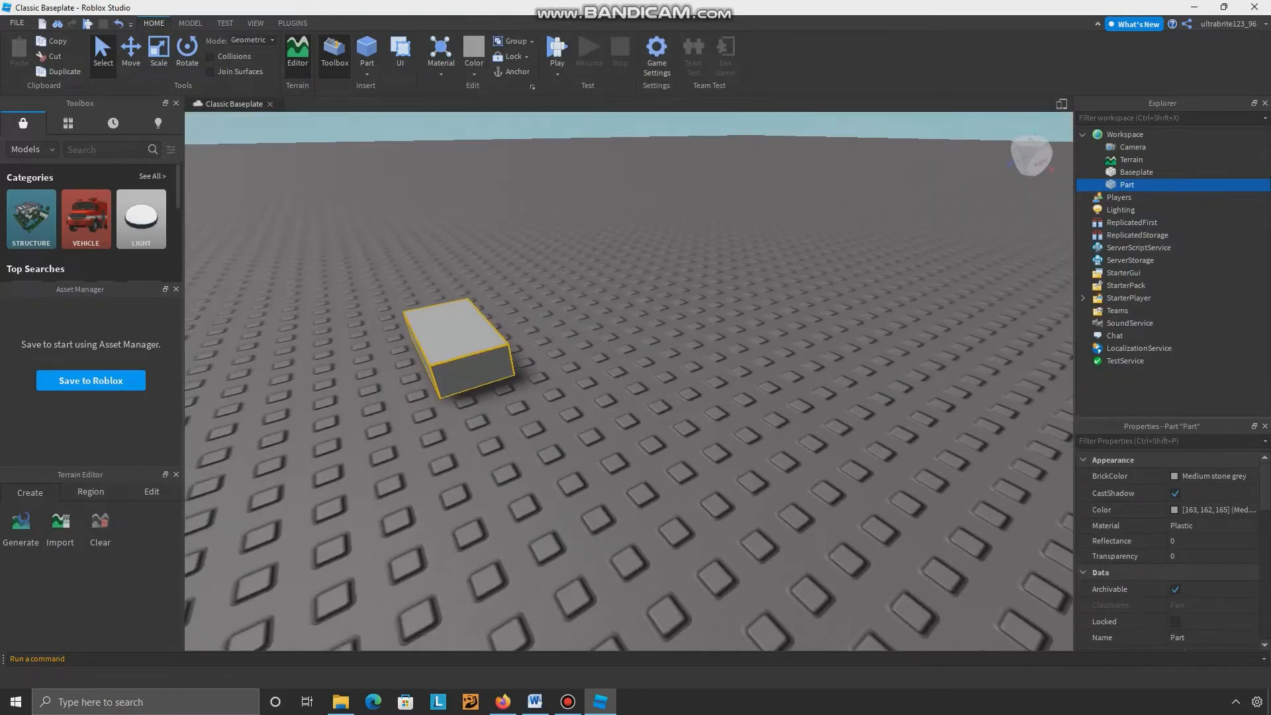
- Move the block a short distance across the baseplate with the Move tool
key(s)
key(a)
key(e)
key(d)
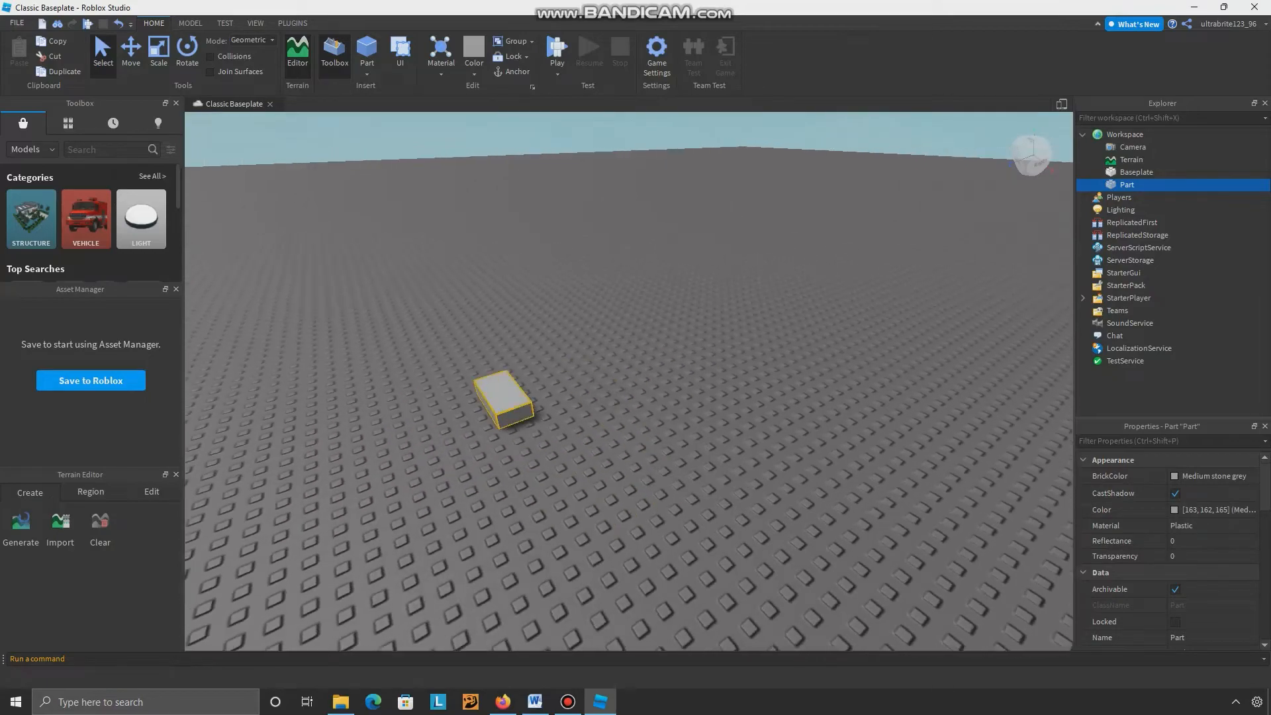
key(w)
key(d)
right_drag(628, 381, 450, 297)
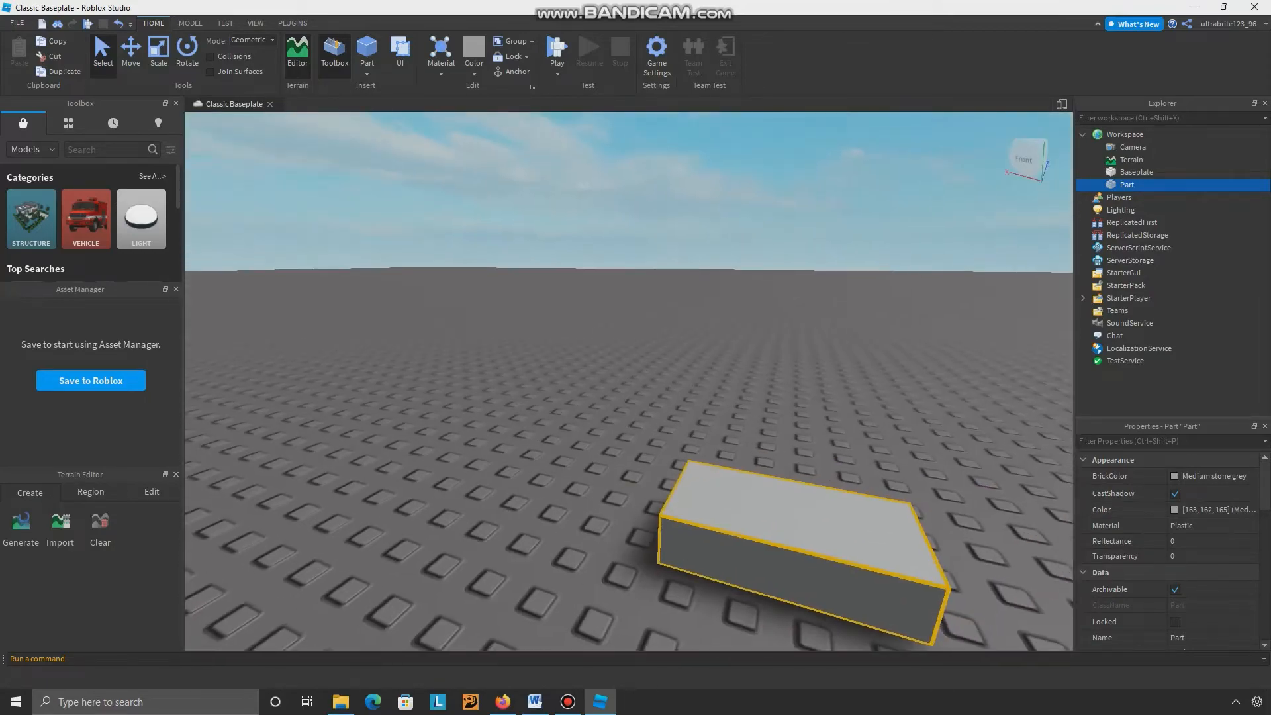
key(s)
key(s)
key(w)
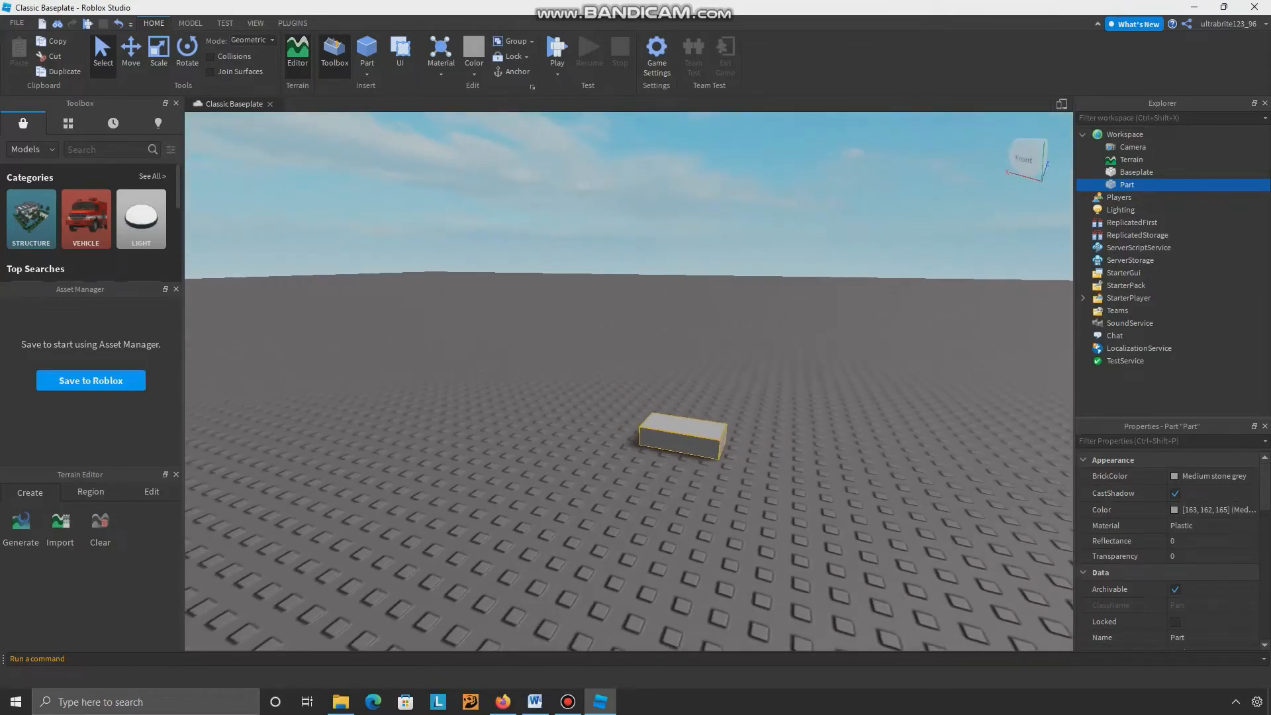
key(ctrl+2)
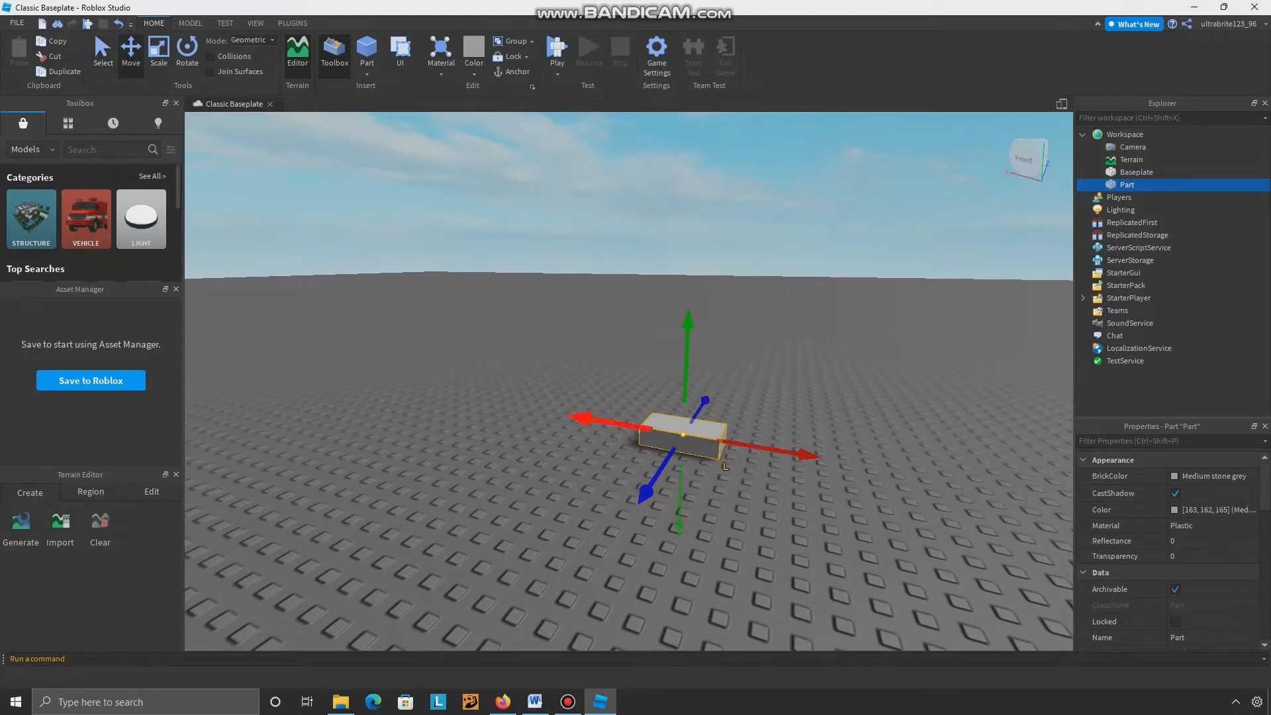
drag(726, 466, 610, 428)
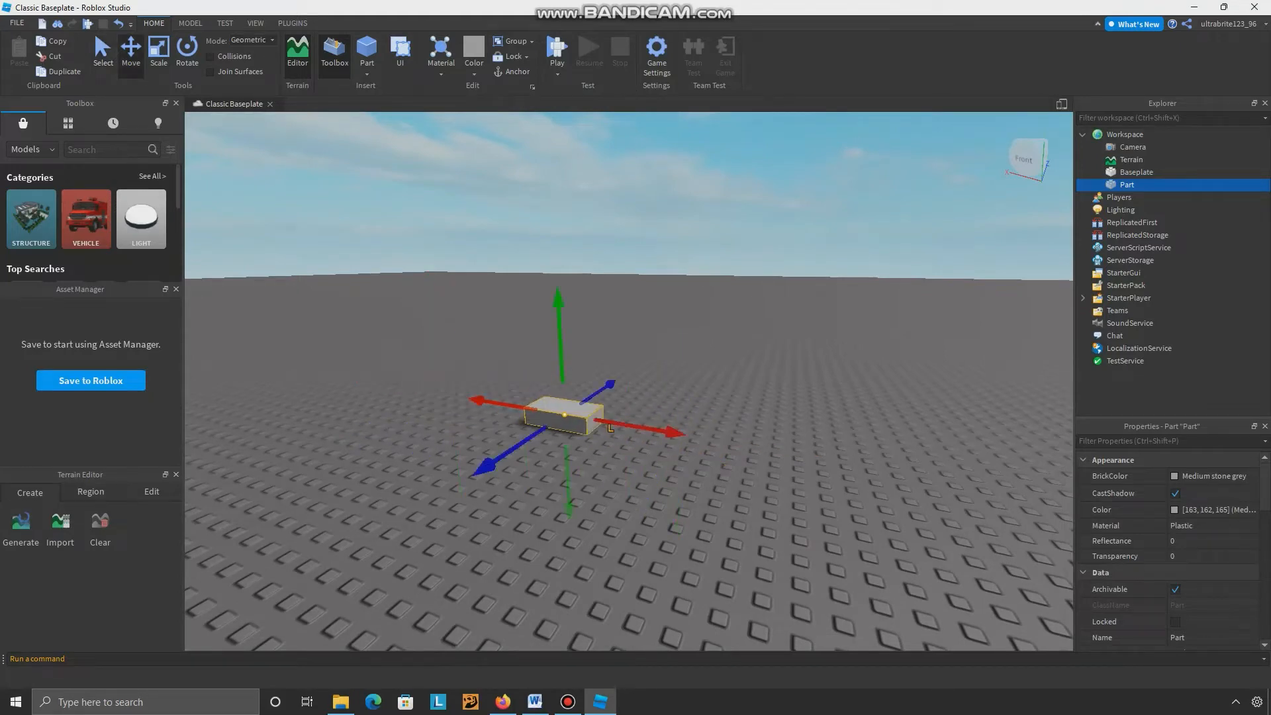
- Activate the Scale tool on the block and inspect its resize handles from above and from the sides
key(ctrl+3)
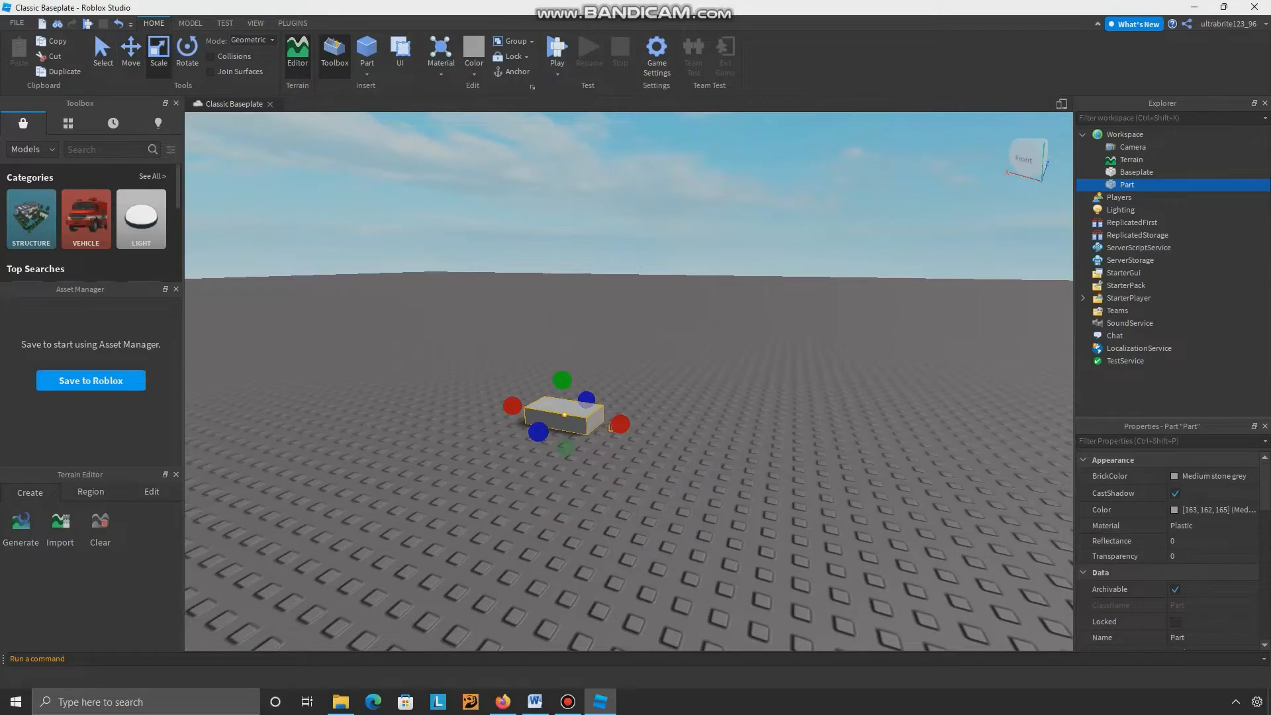
key(w)
right_drag(629, 397, 463, 490)
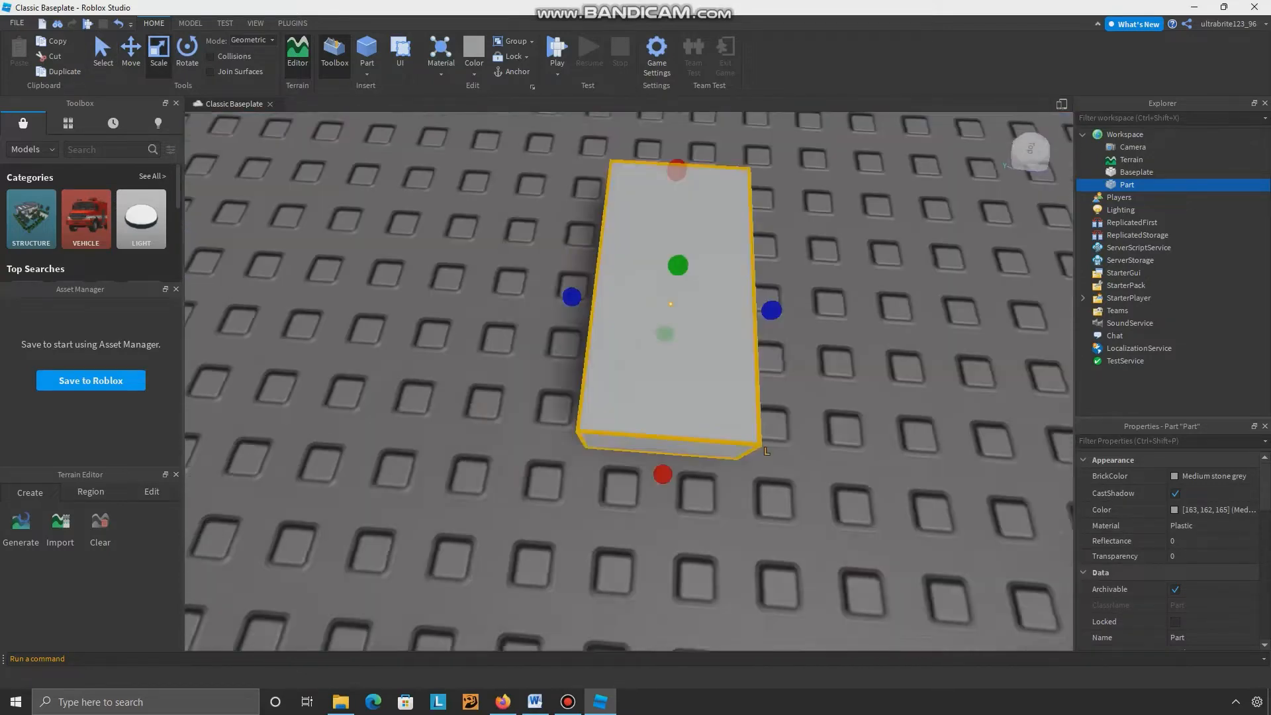
right_drag(611, 429, 666, 312)
scroll(629, 381, down, 4)
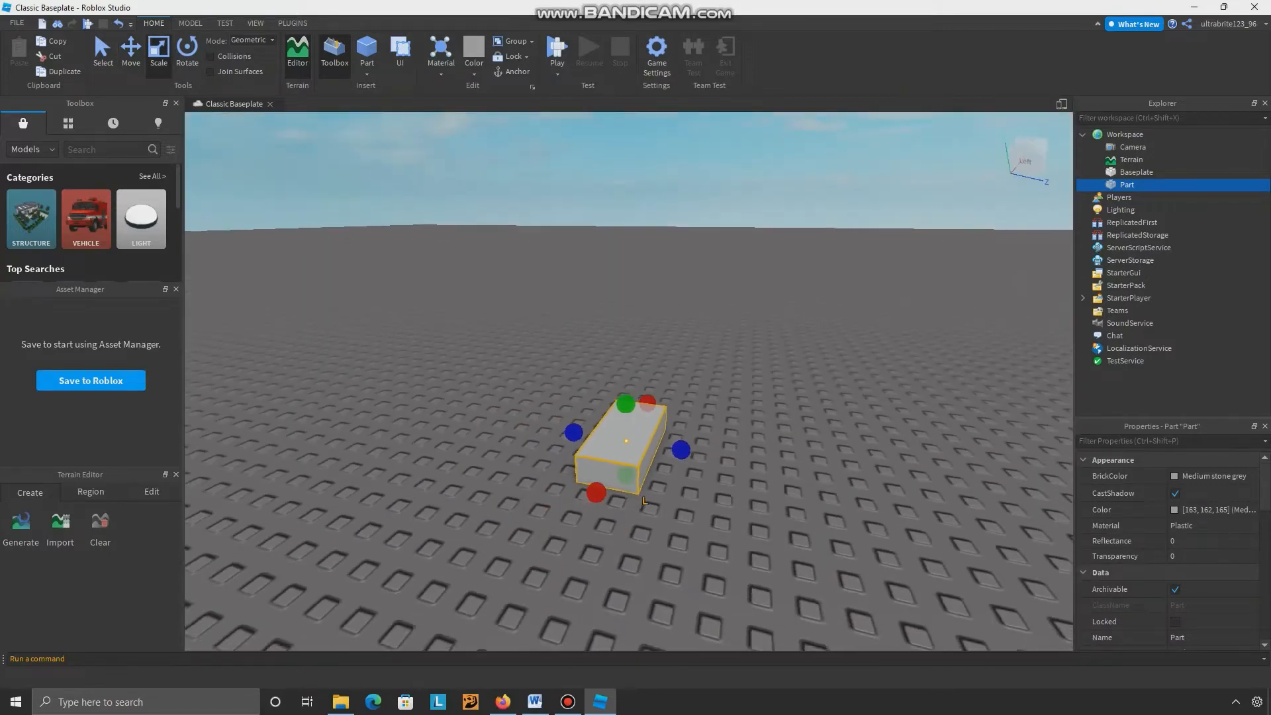
scroll(625, 402, down, 1)
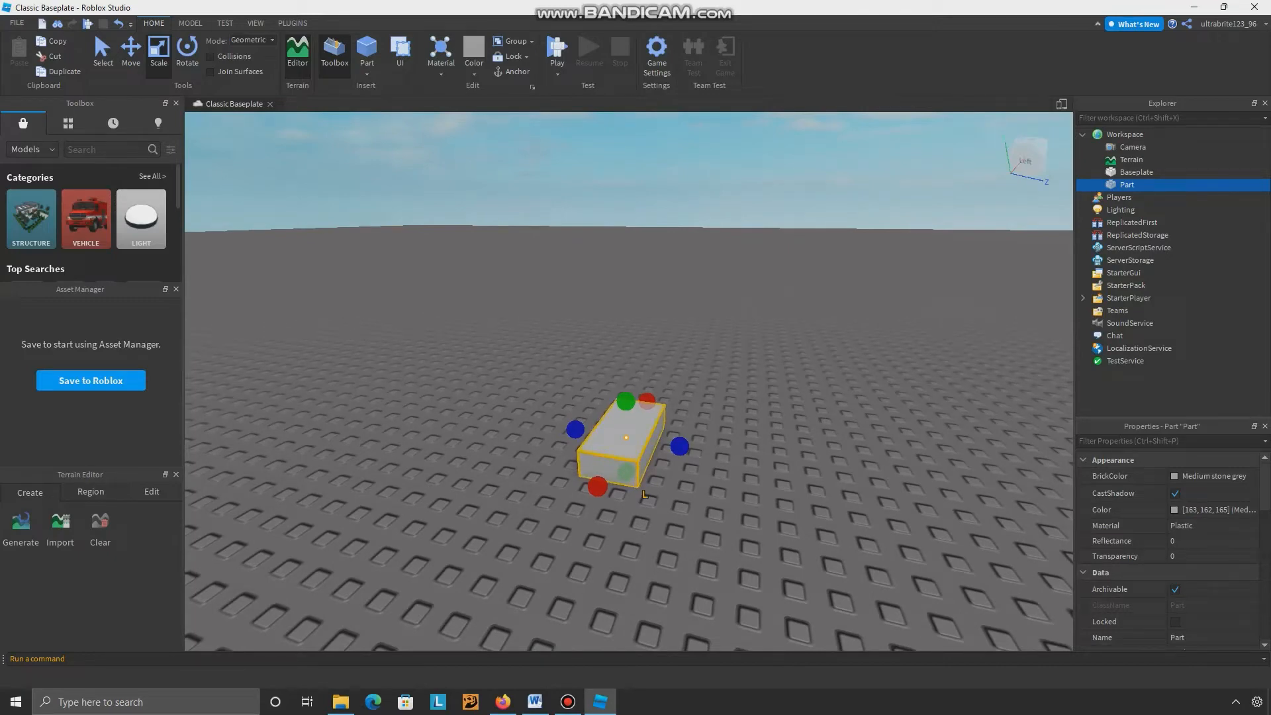
right_drag(626, 402, 625, 489)
scroll(626, 402, up, 5)
scroll(629, 402, down, 6)
right_drag(629, 402, 530, 254)
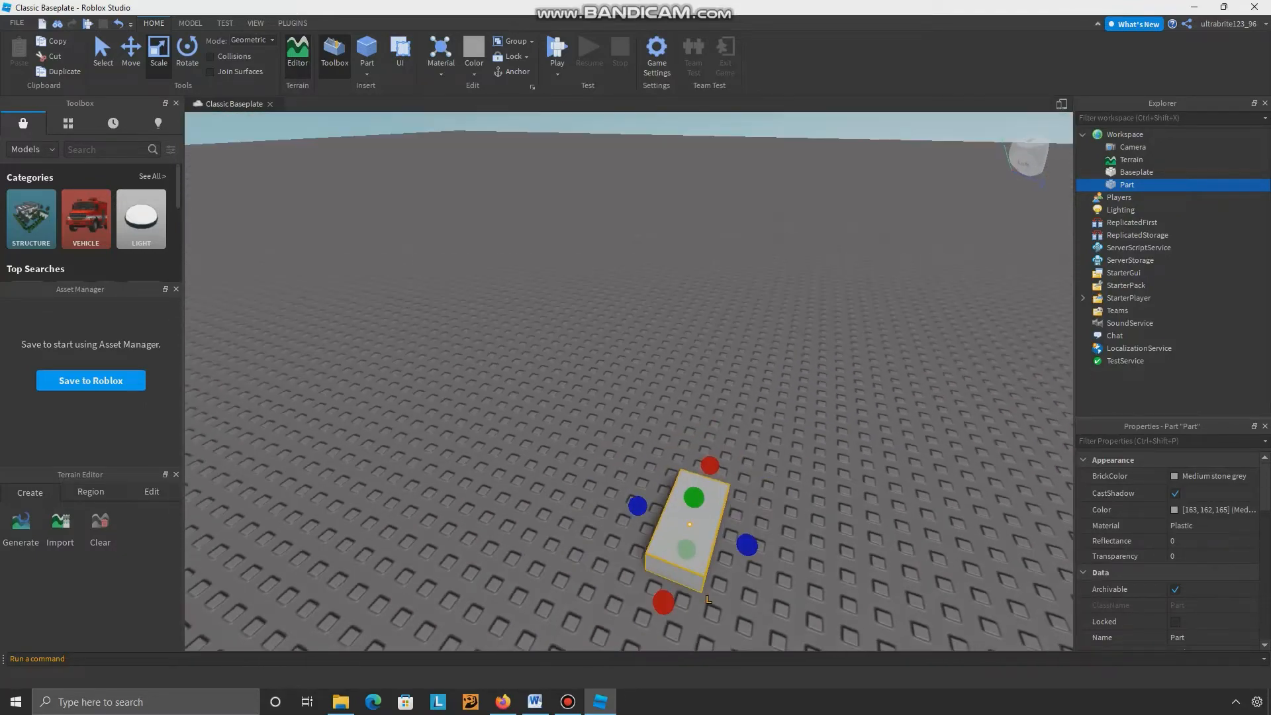
scroll(629, 382, up, 4)
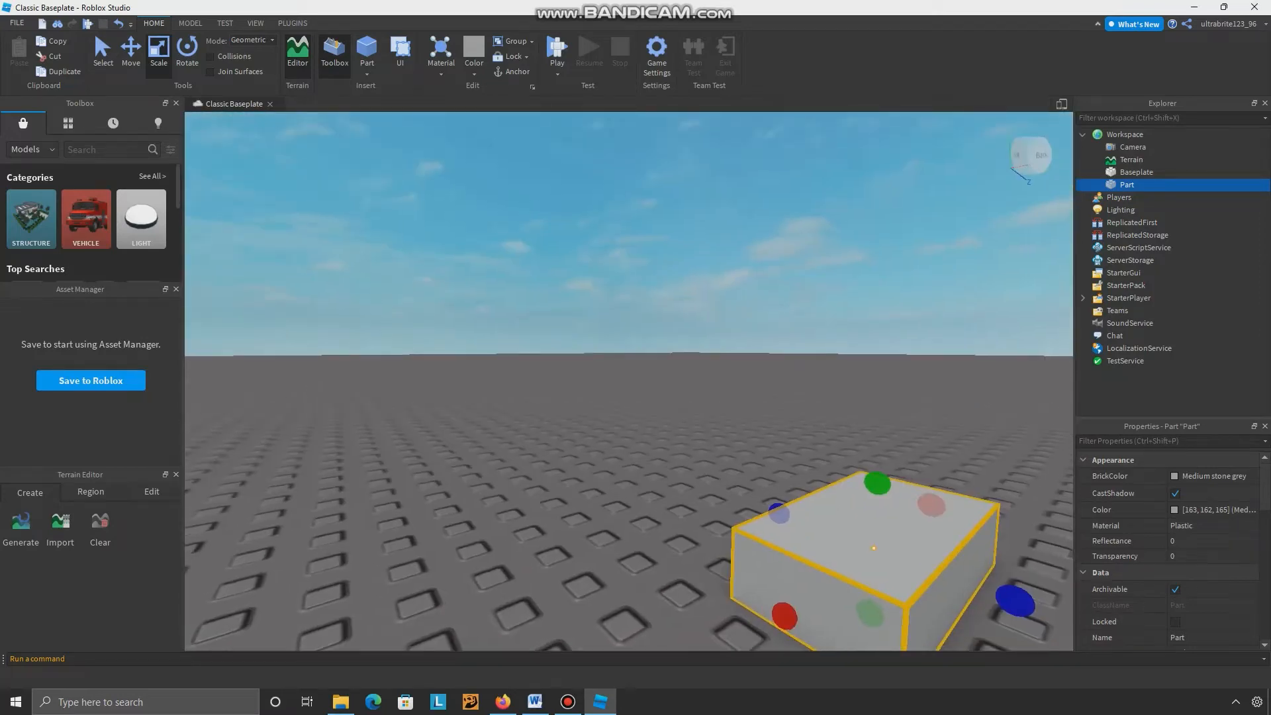
- Enlarge the block proportionally to a few times its size with the Scale tool, trying larger and smaller sizes
scroll(529, 255, down, 5)
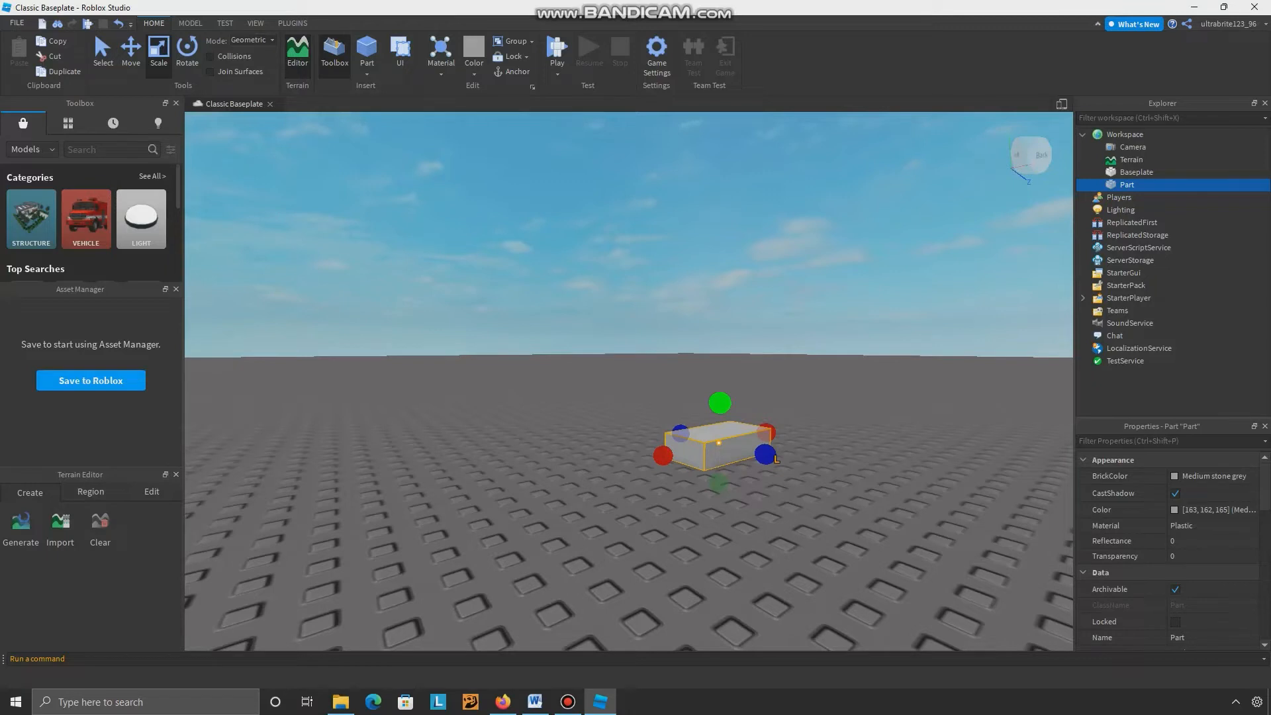
scroll(719, 370, up, 6)
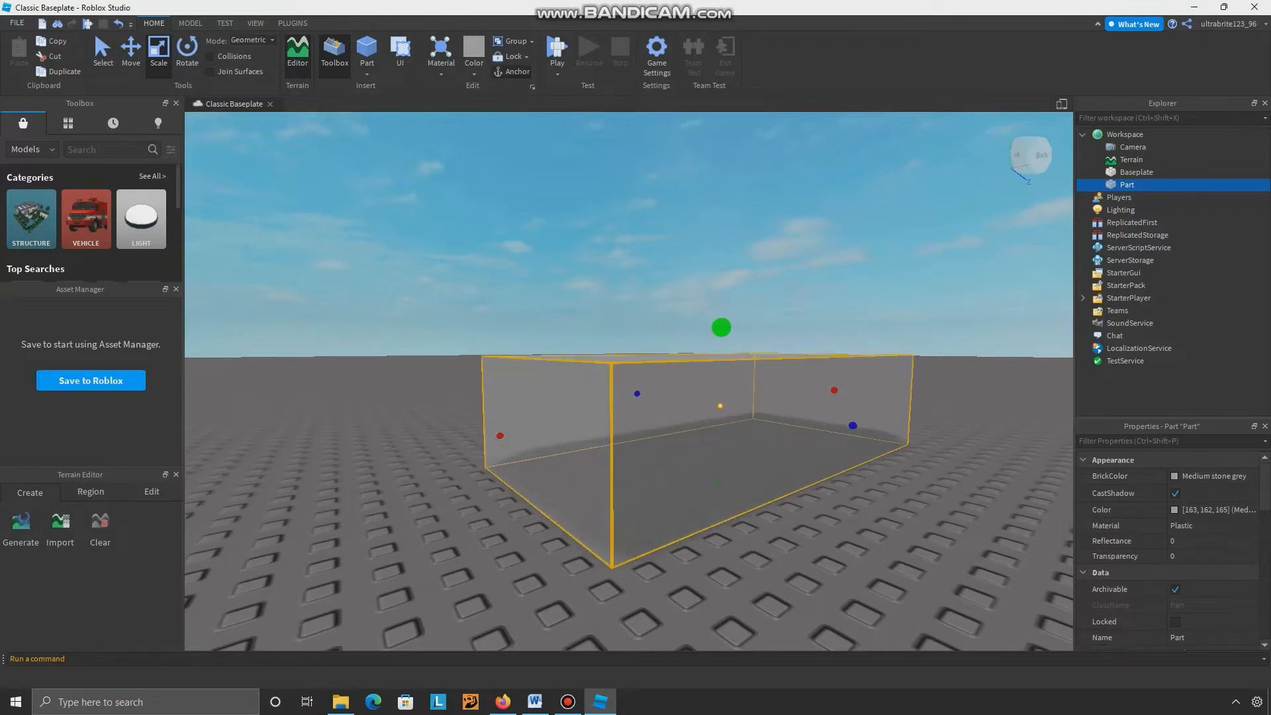
scroll(720, 391, up, 8)
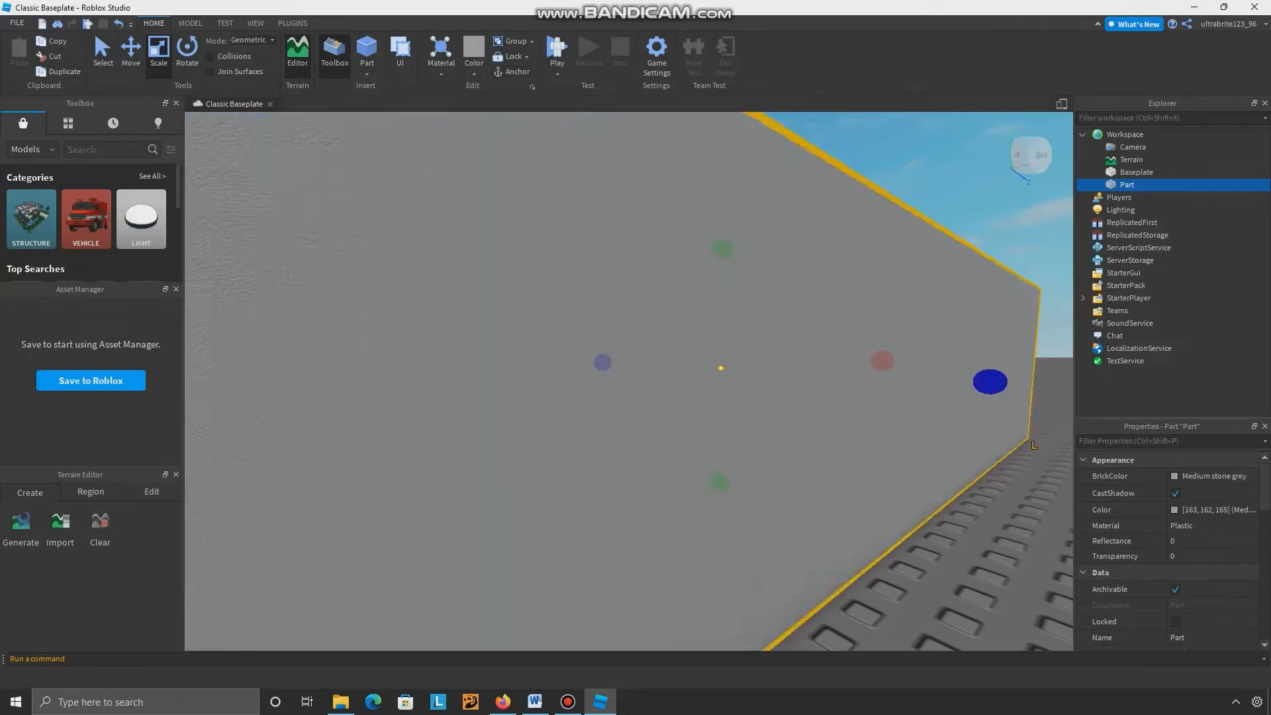
scroll(721, 368, down, 8)
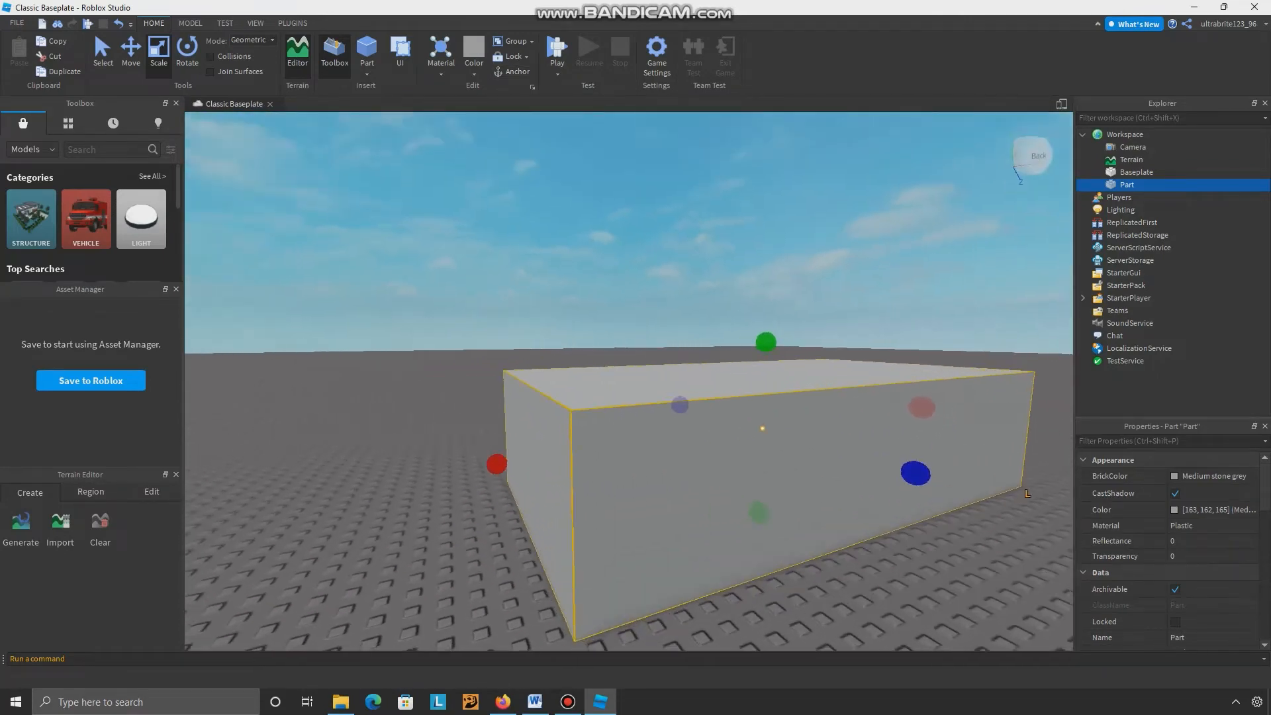
scroll(720, 368, down, 8)
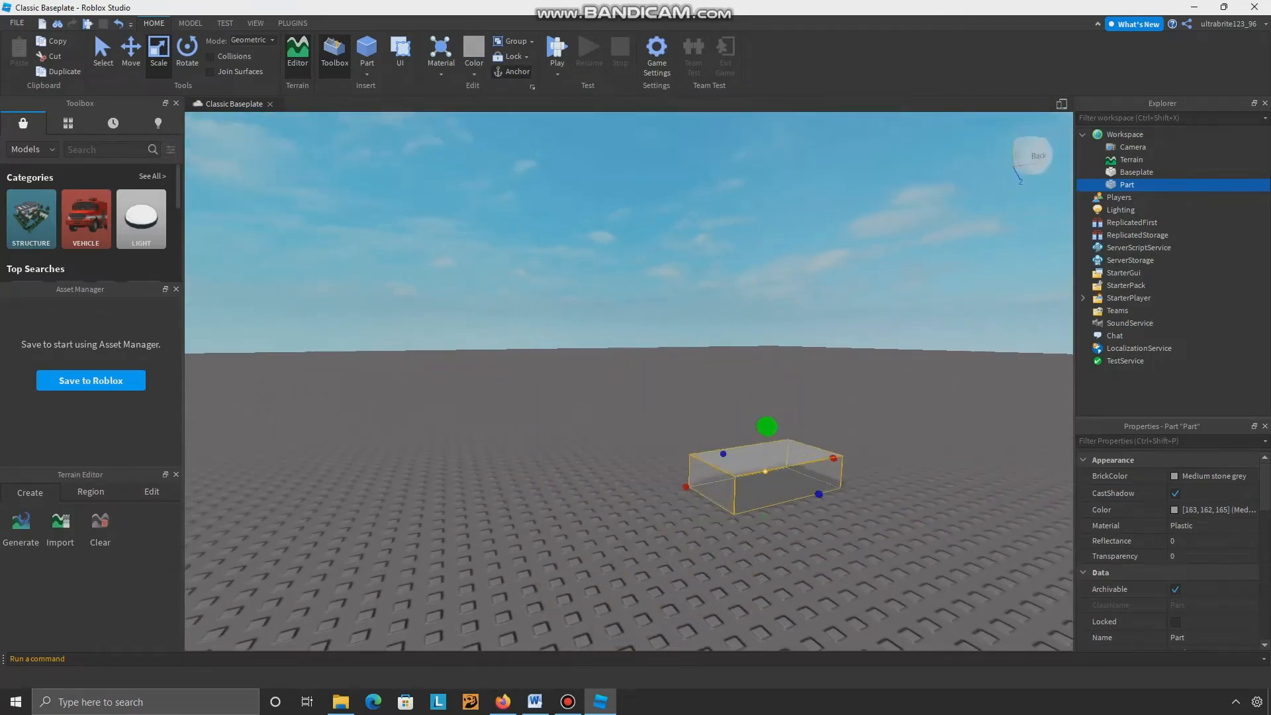
scroll(766, 472, up, 5)
scroll(766, 471, down, 5)
scroll(766, 471, up, 4)
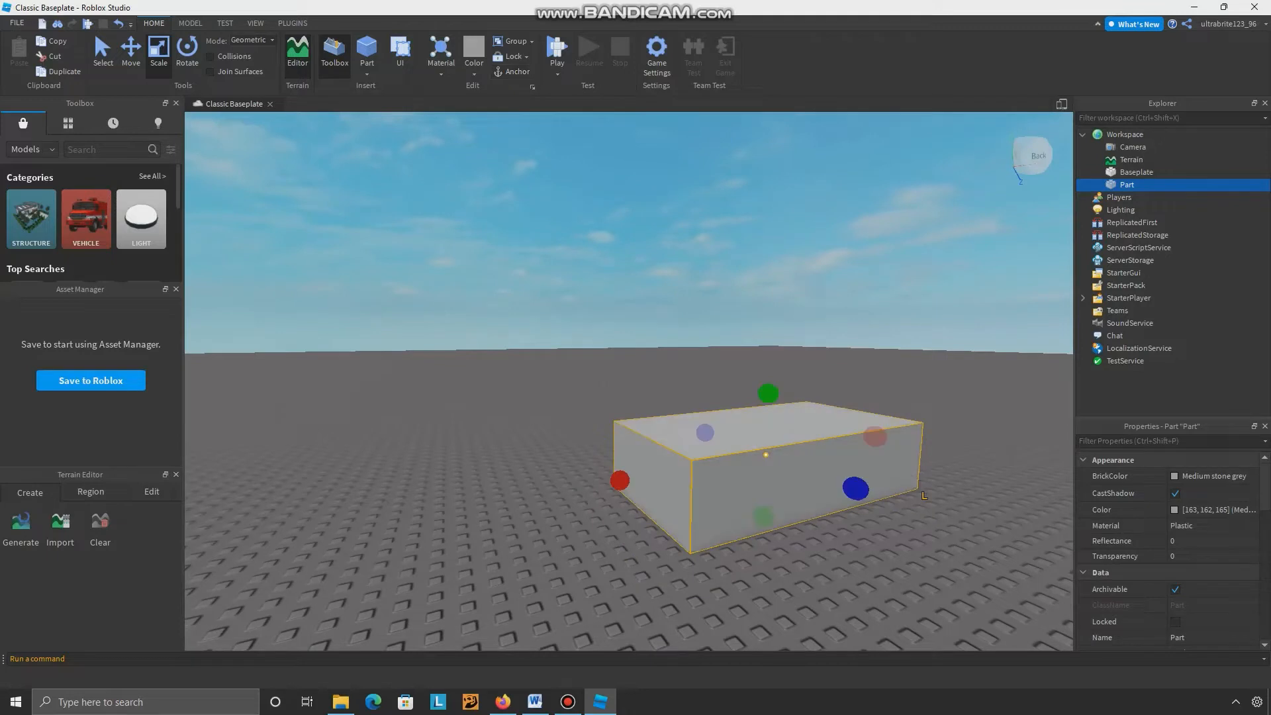
- Set the rotation snap increment to 5° and activate the Rotate tool
click(191, 23)
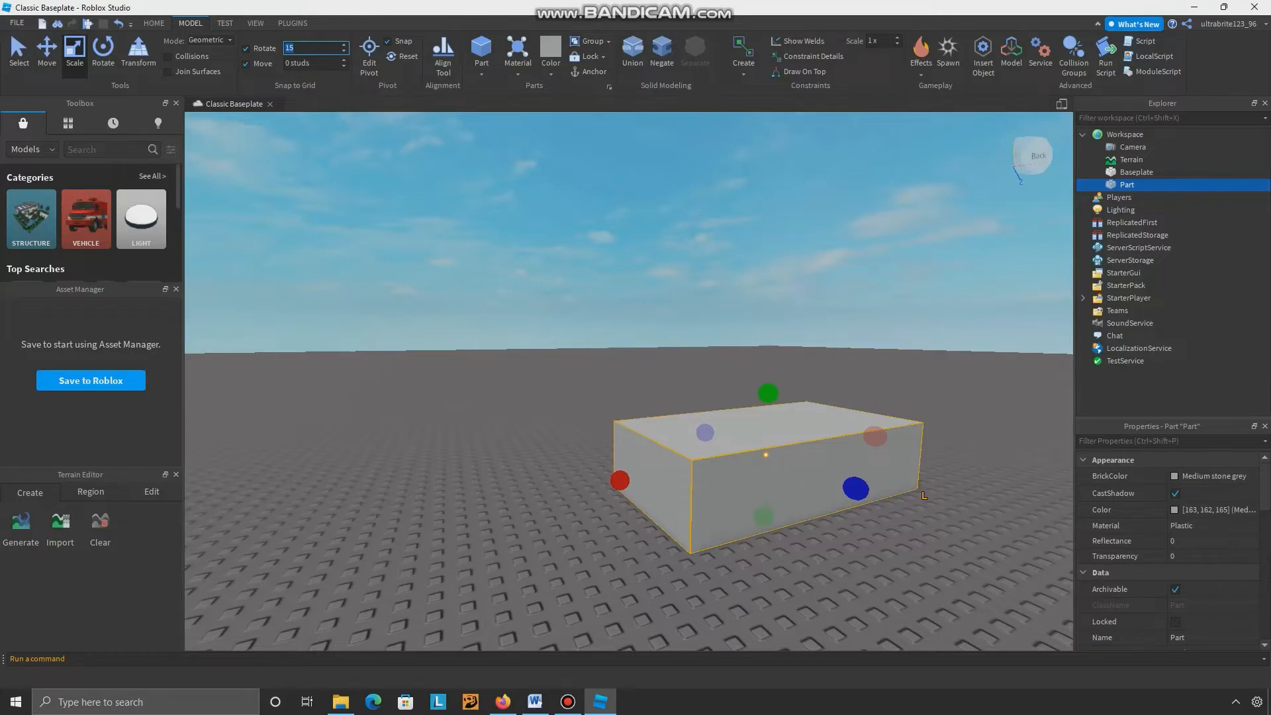
click(153, 23)
right_drag(629, 381, 683, 417)
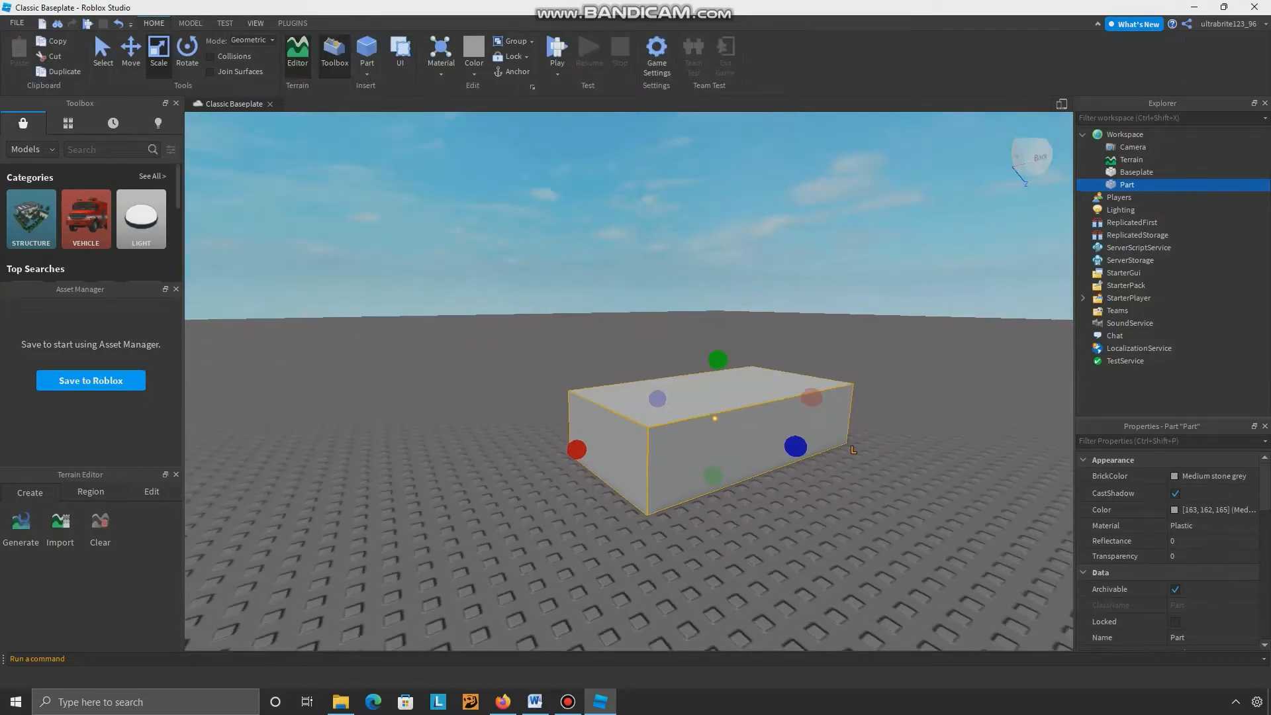
click(190, 23)
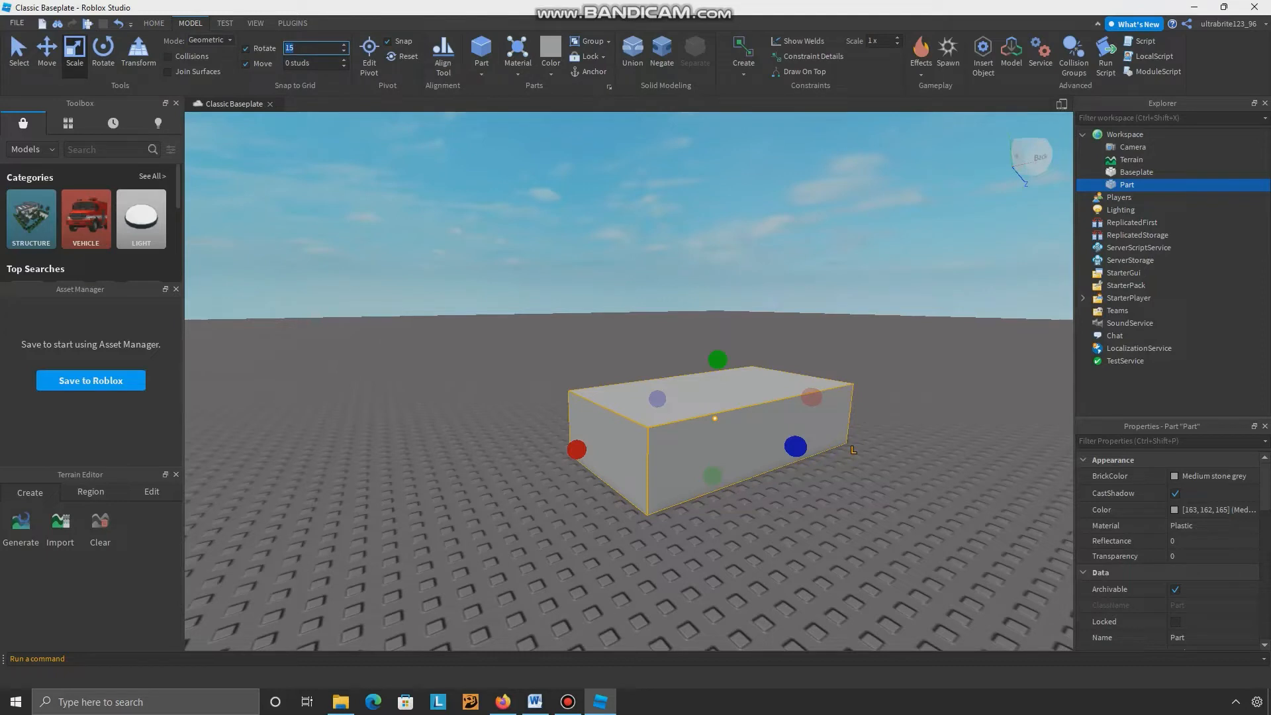
click(853, 449)
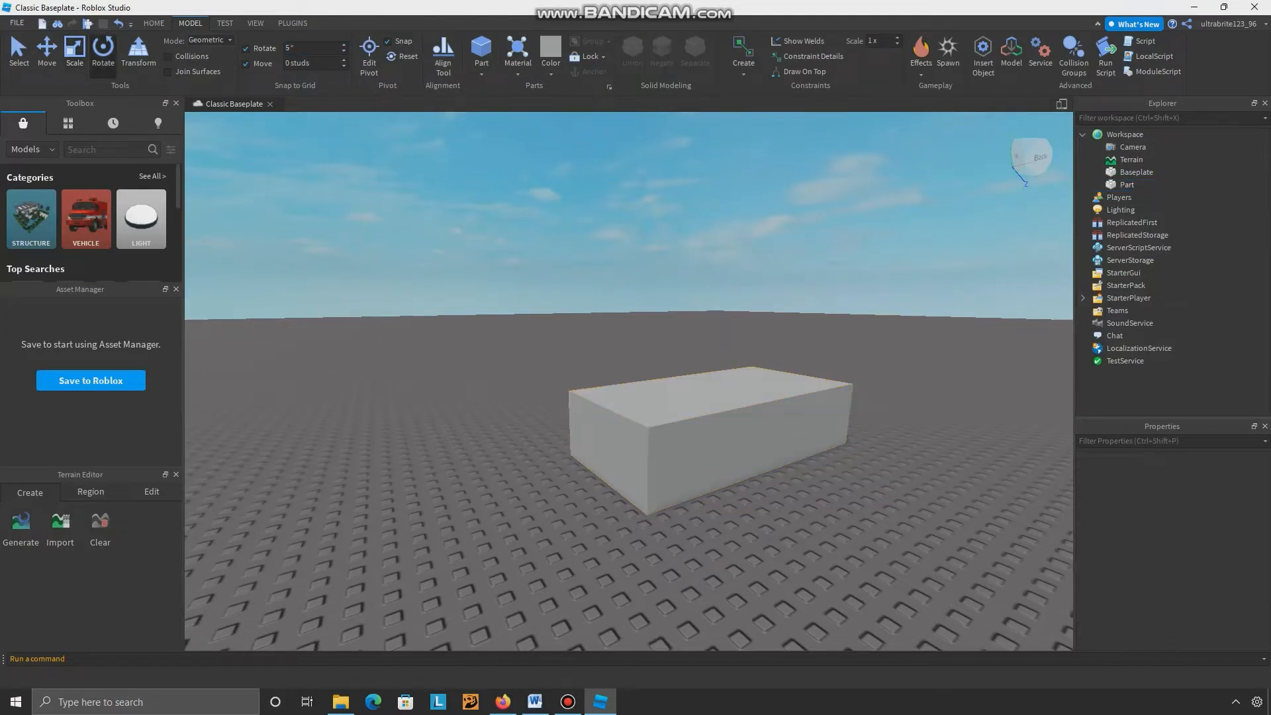
- Select the block and rotate it with the Rotate tool's rings
click(821, 417)
scroll(926, 438, up, 5)
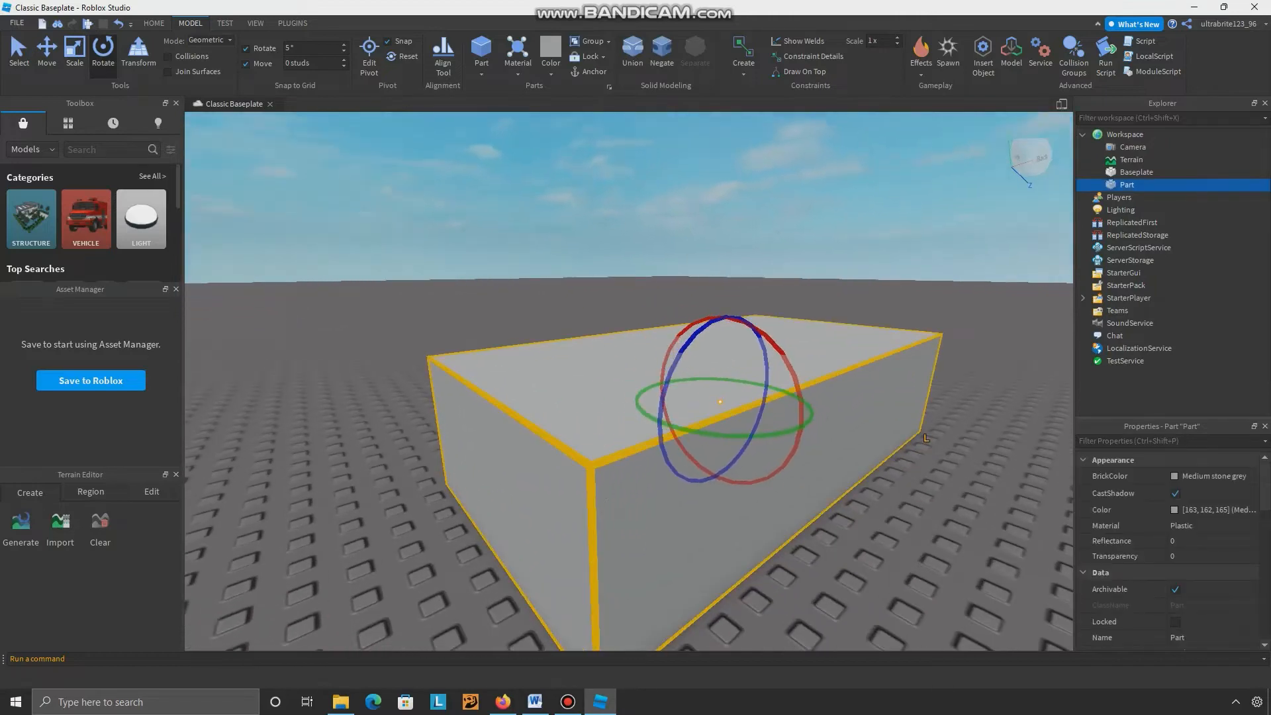
drag(747, 437, 700, 372)
- Move the block slightly along its red axis with the Move tool
key(ctrl+1)
key(ctrl+2)
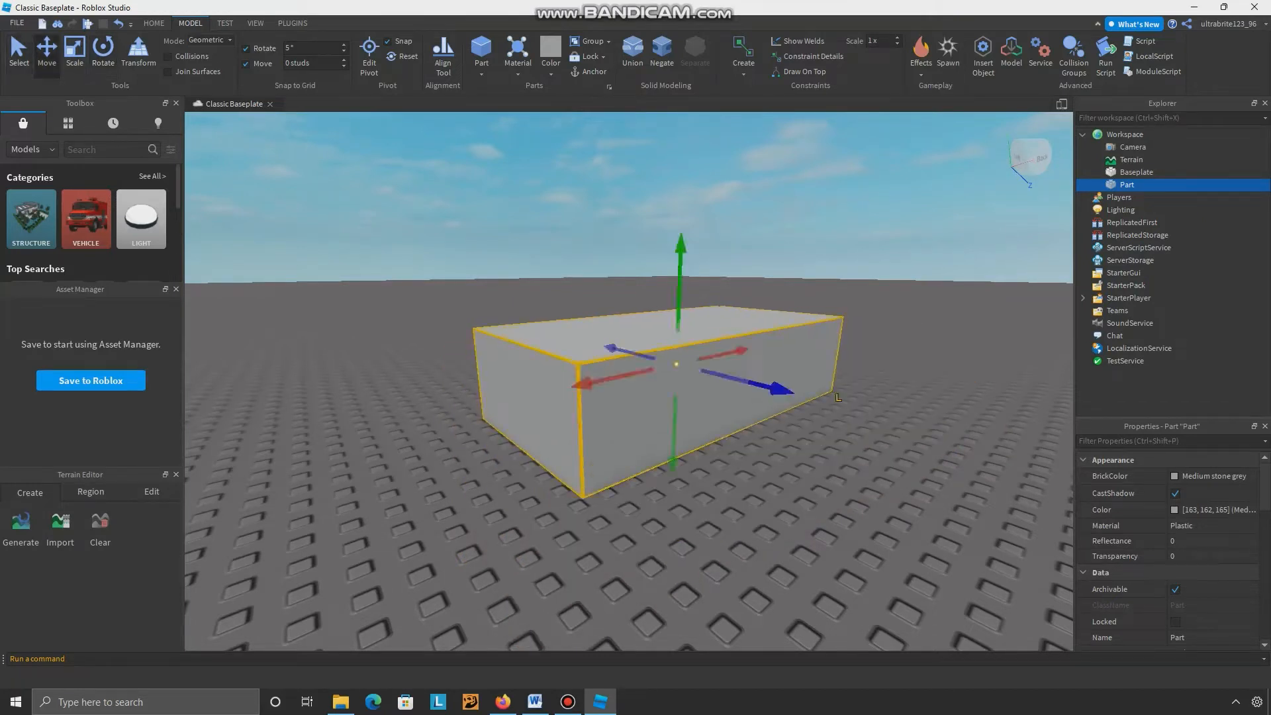
drag(585, 383, 607, 378)
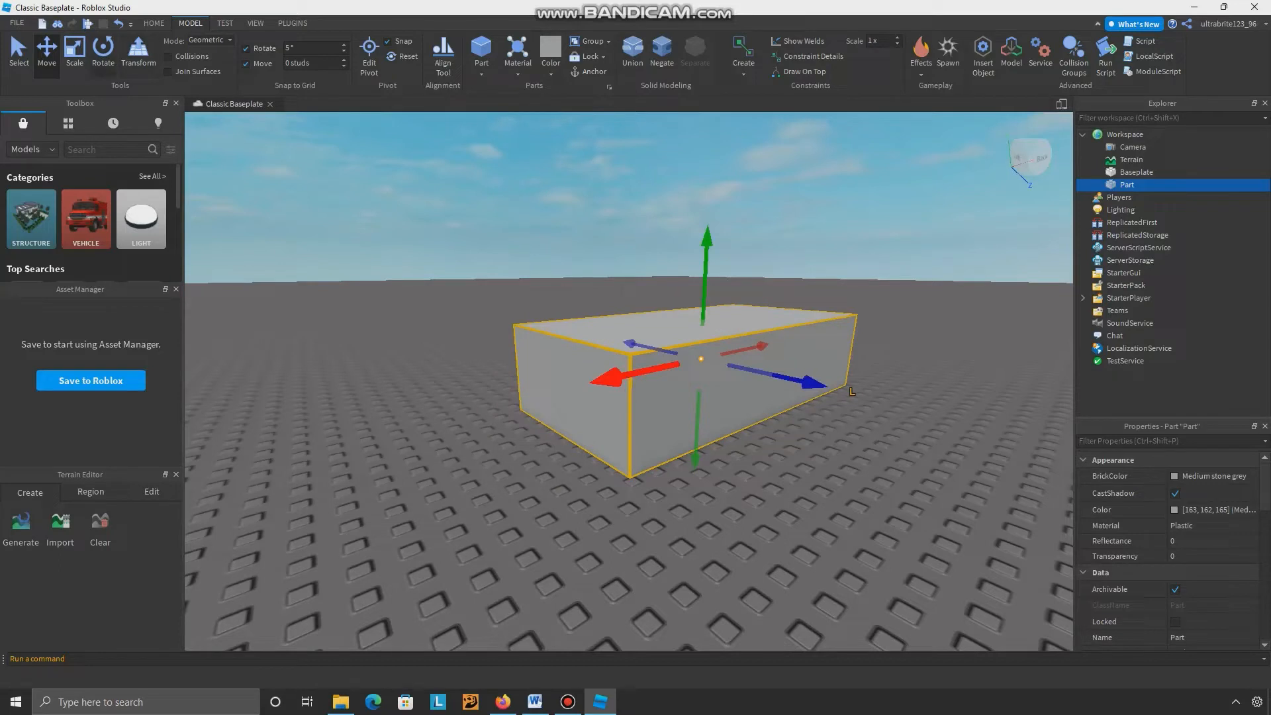
- Stretch the block slightly upward with the Scale tool's green handle
key(ctrl+4)
key(ctrl+3)
mouse_move(704, 290)
mouse_down()
mouse_move(715, 159)
mouse_move(701, 356)
mouse_move(707, 213)
mouse_move(705, 281)
mouse_up()
- Insert a sphere part on the open baseplate area beside the block
right_drag(704, 281, 890, 262)
key(s)
key(e)
key(w)
key(s)
key(a)
key(w)
key(s)
key(w)
click(154, 23)
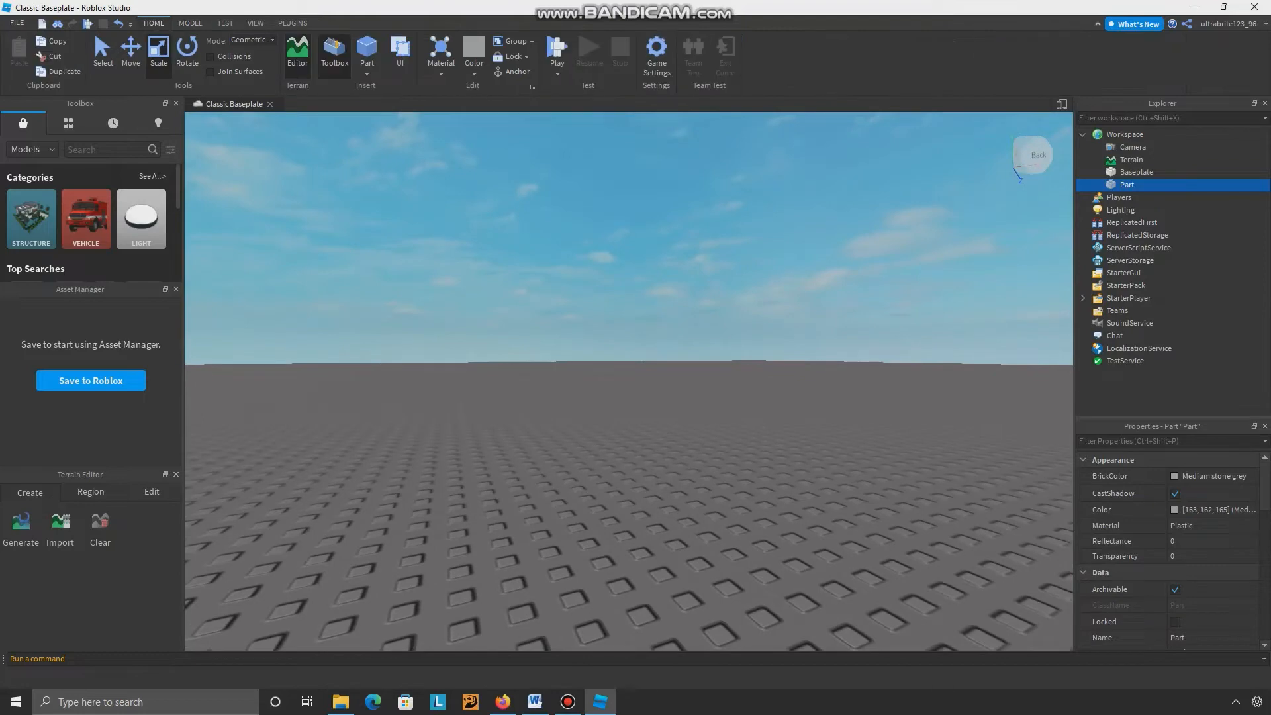
right_drag(628, 297, 529, 430)
right_drag(629, 382, 728, 344)
key(s)
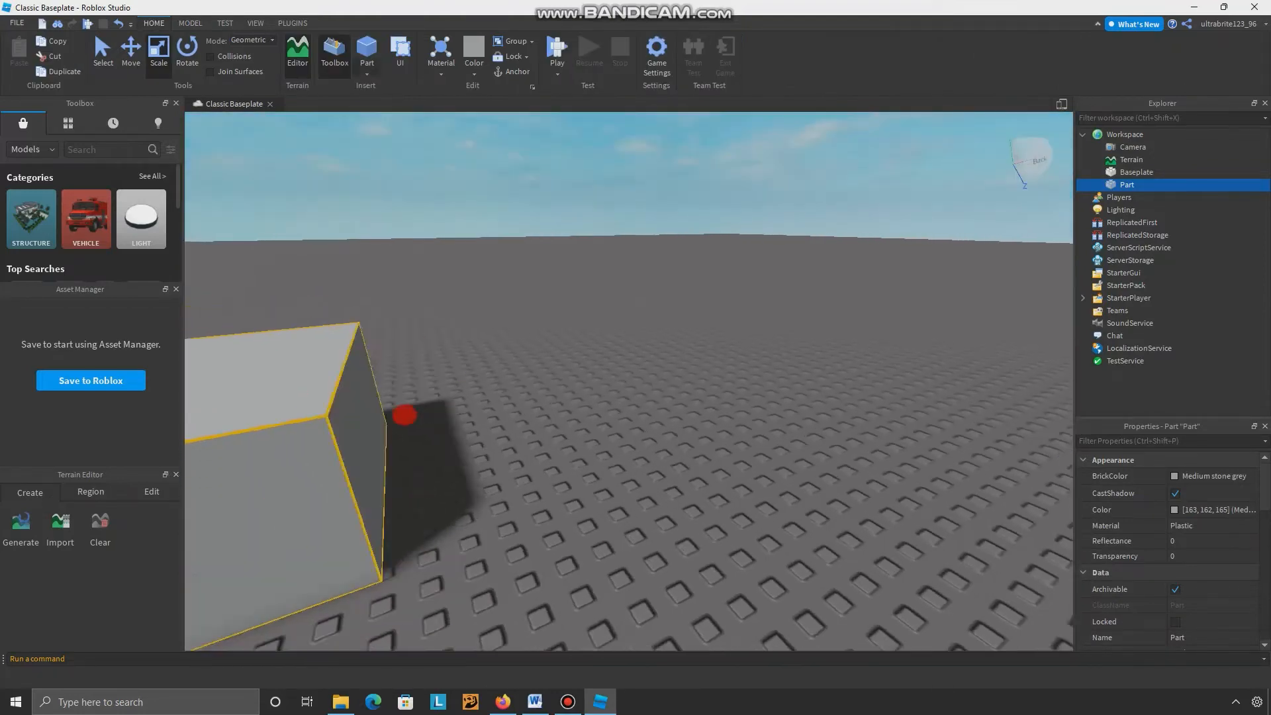
key(d)
click(367, 73)
click(389, 103)
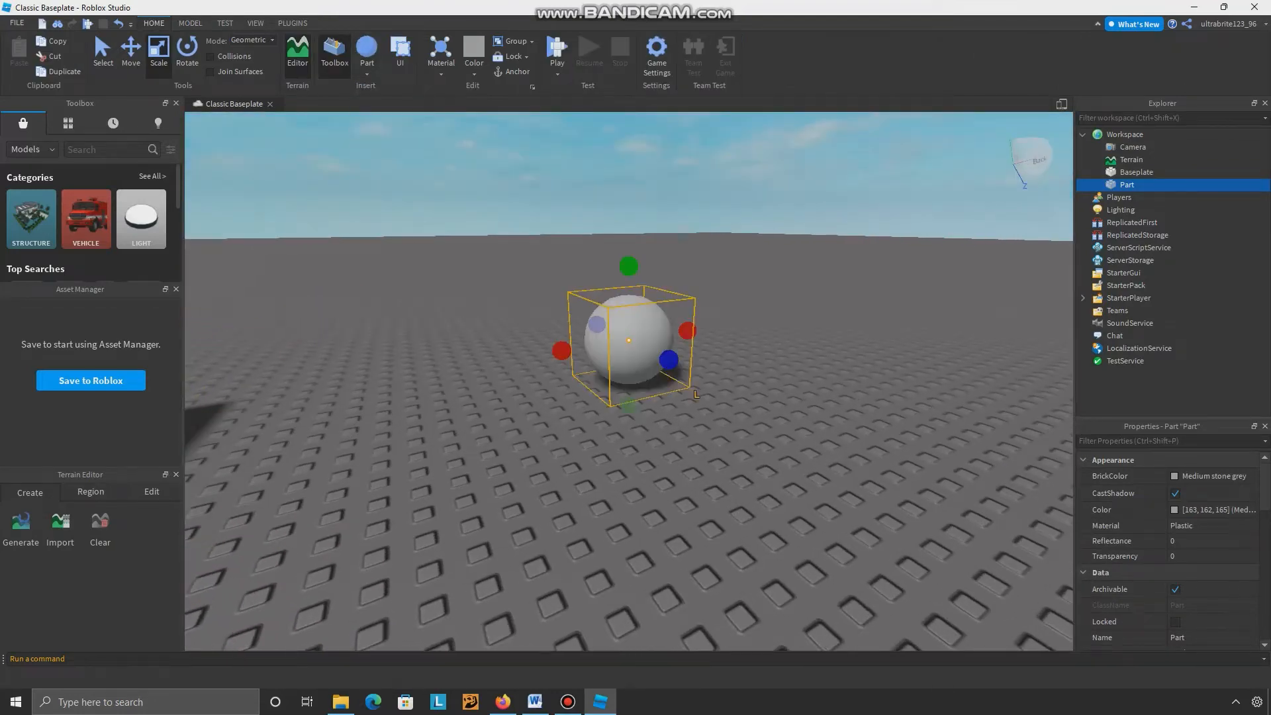
- View the sphere and the block together from above
key(ctrl+d)
right_drag(469, 310, 371, 357)
scroll(629, 381, down, 5)
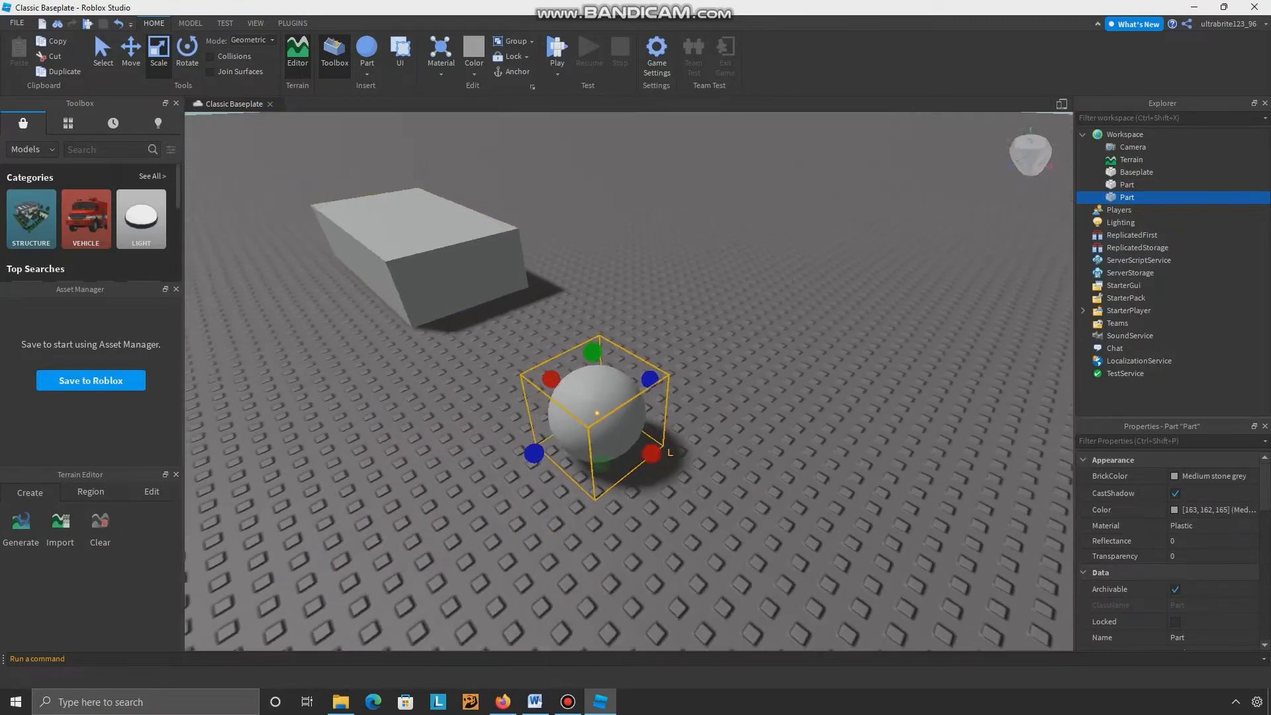
scroll(629, 381, up, 1)
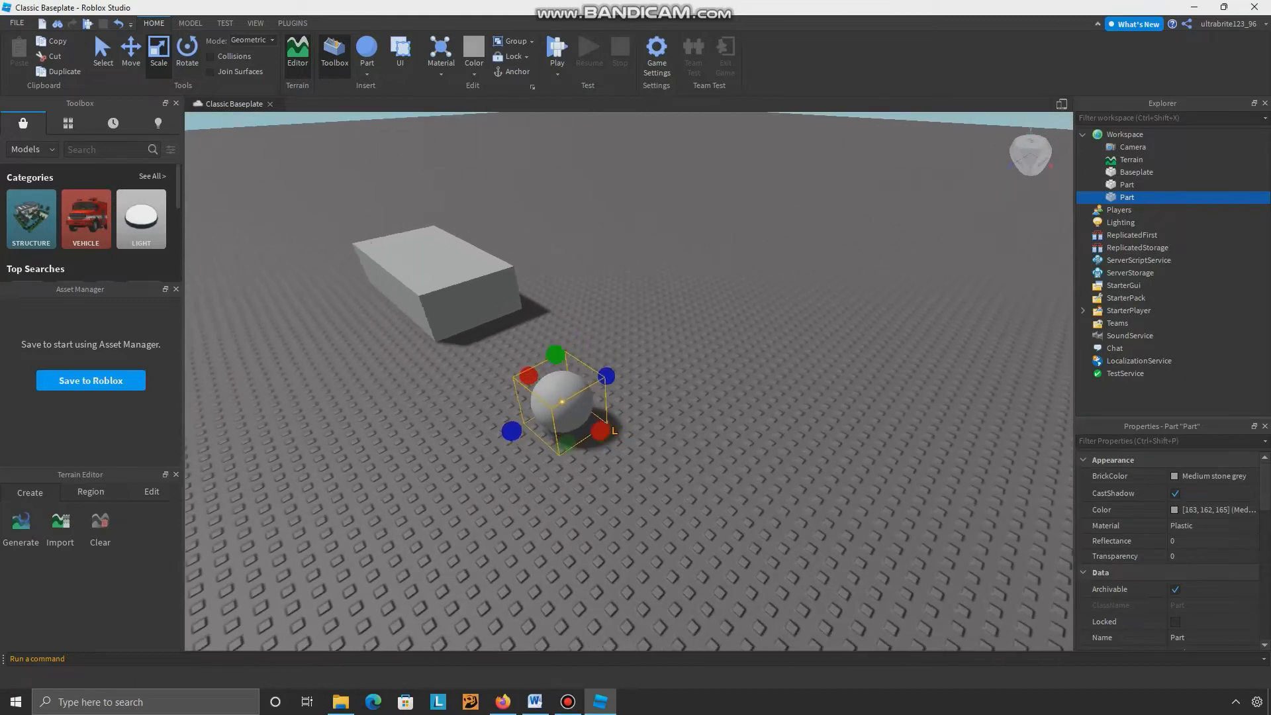
key(w)
key(d)
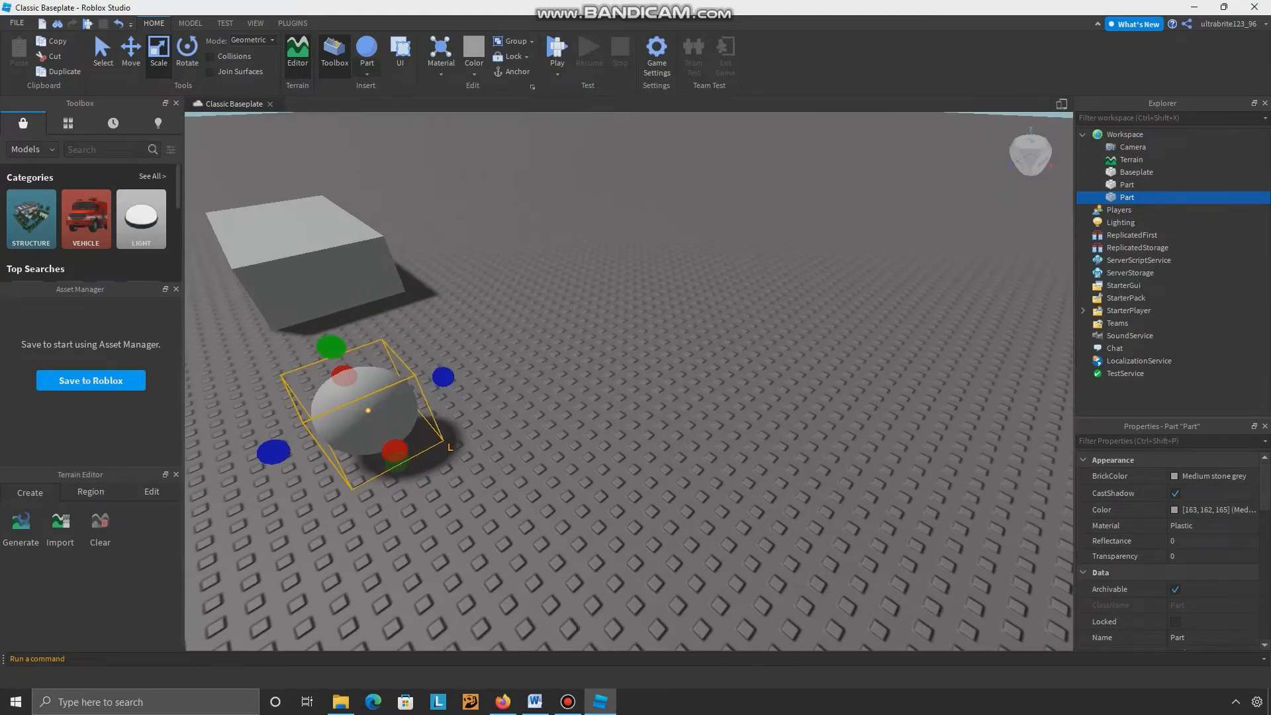
- Insert a wedge part on the open baseplate and move it away from the sphere
click(366, 73)
click(374, 116)
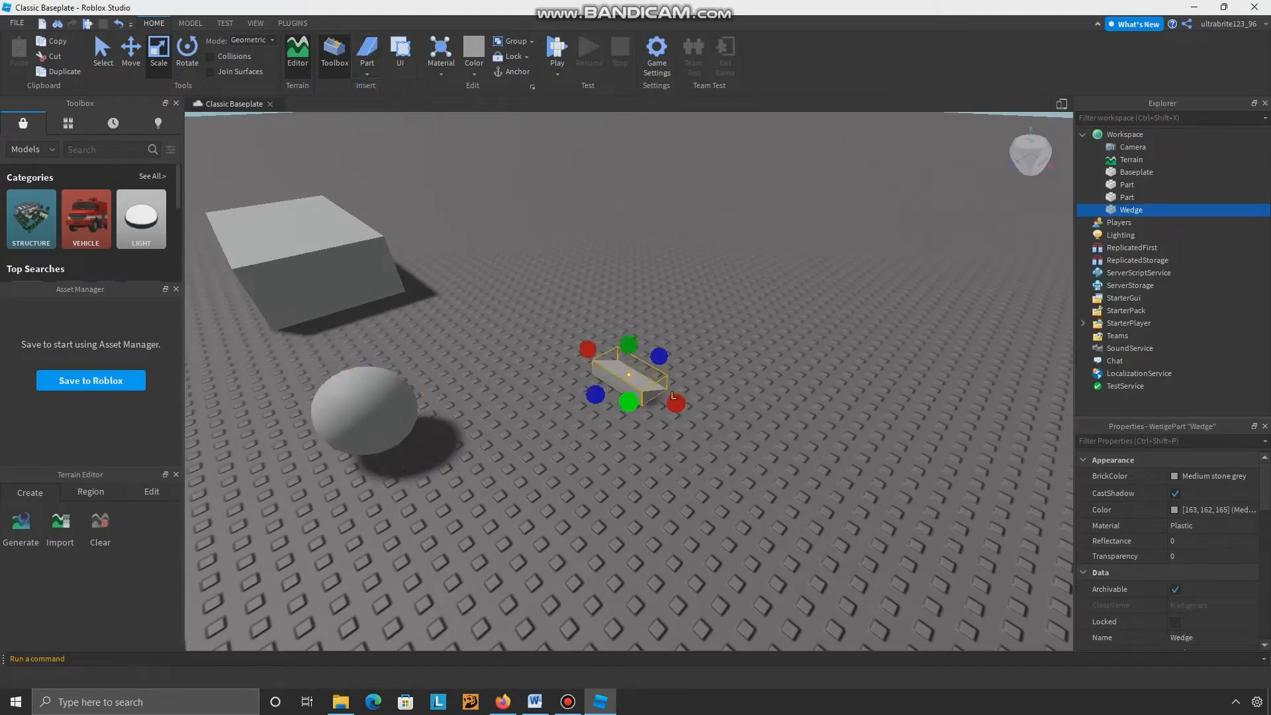
right_drag(629, 381, 463, 427)
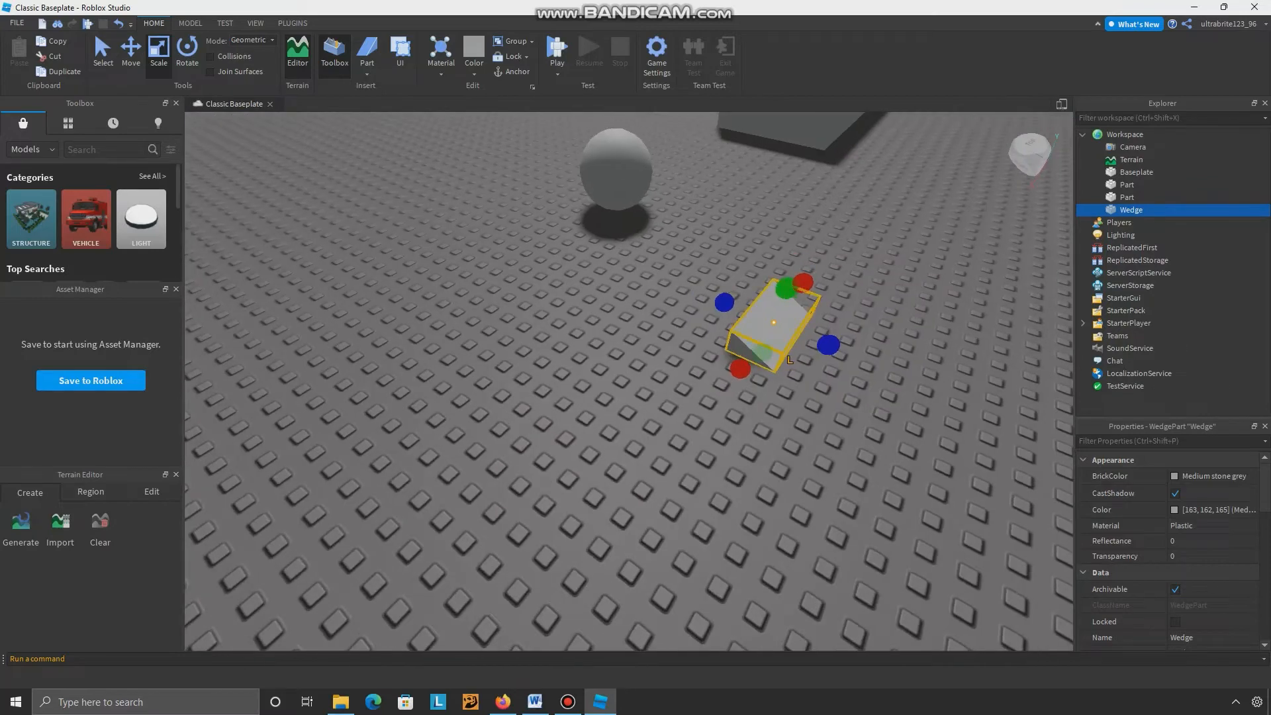
key(a)
drag(773, 322, 532, 302)
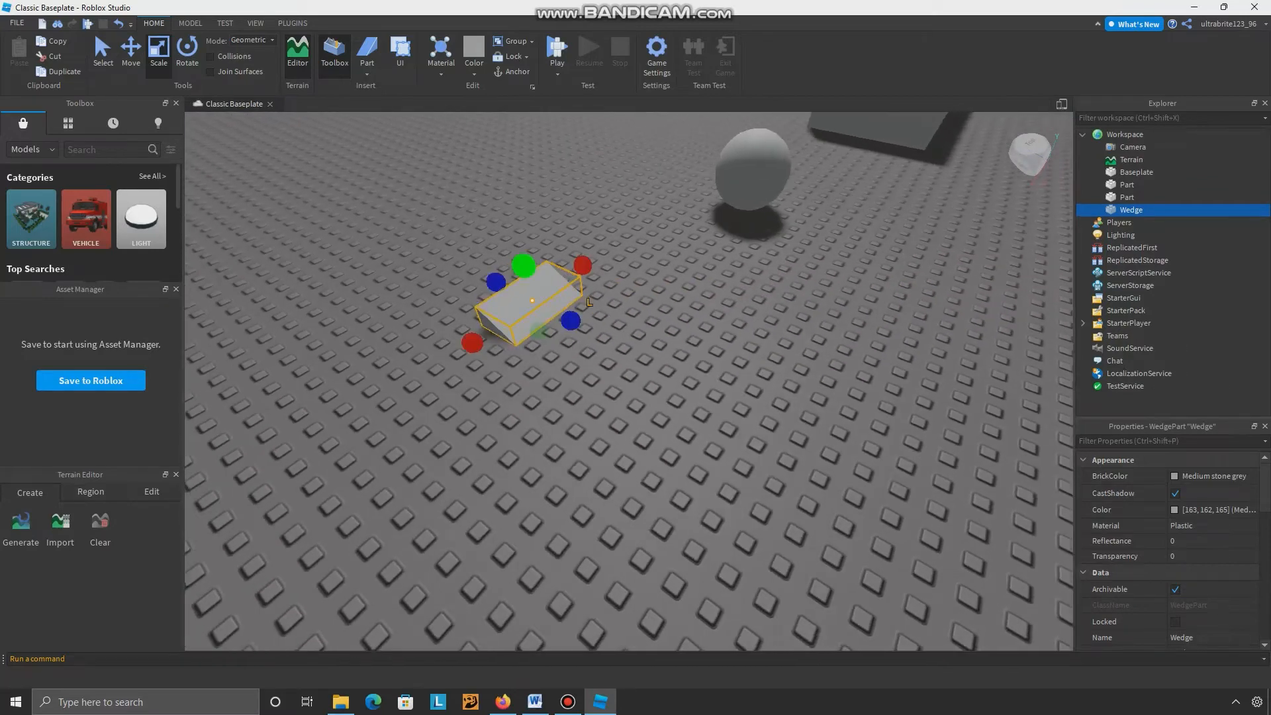
right_drag(589, 303, 656, 402)
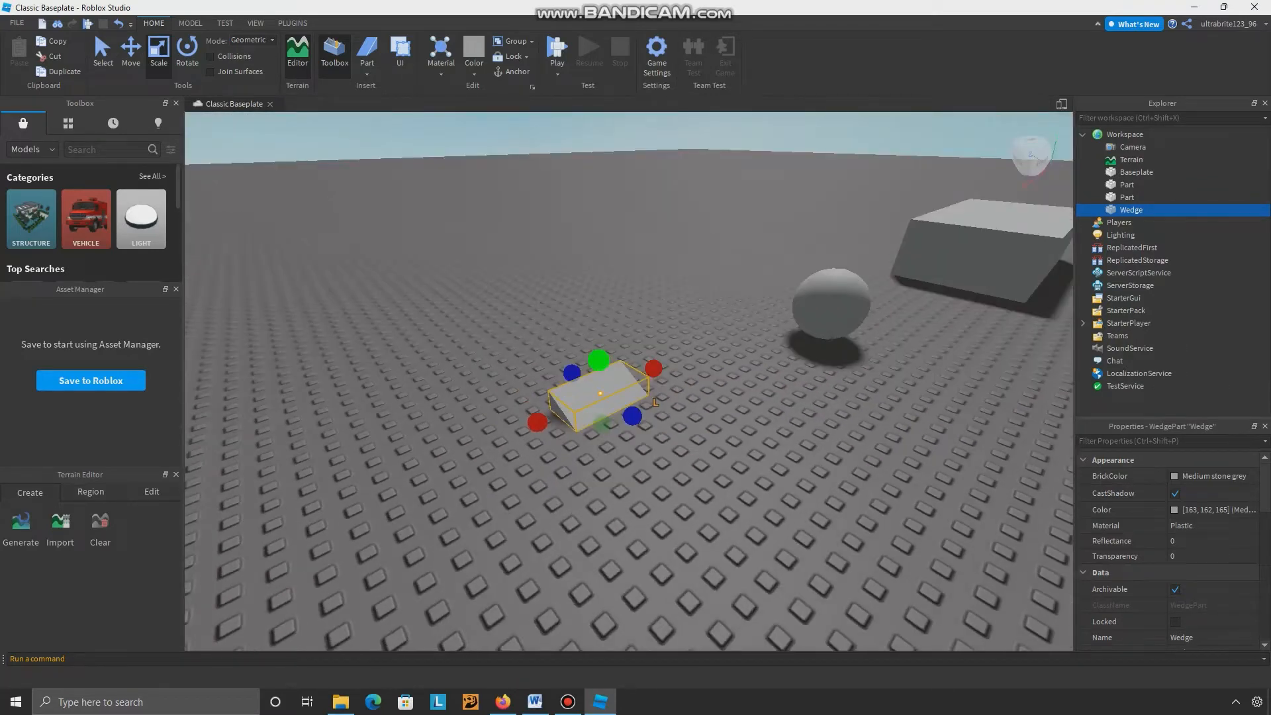
- Enlarge the wedge proportionally into a big ramp and place it in front of the sphere
shift+drag(599, 360, 351, 312)
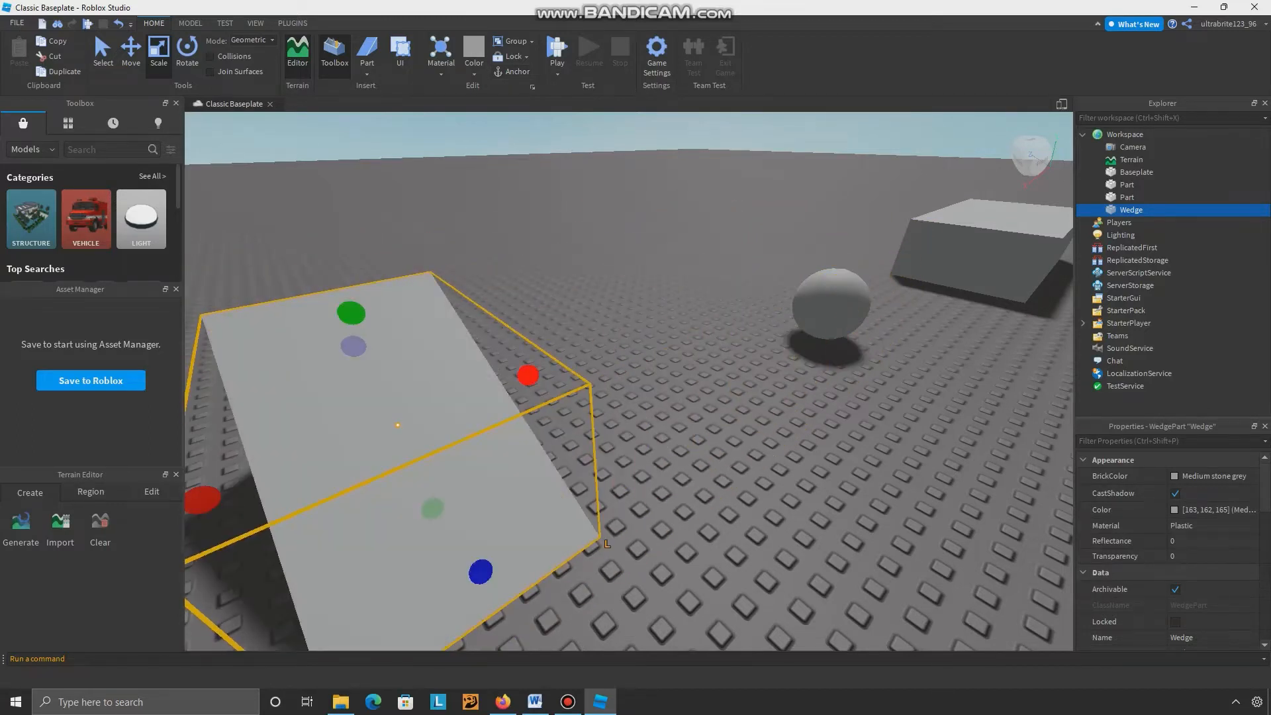
drag(528, 375, 587, 352)
drag(442, 405, 747, 351)
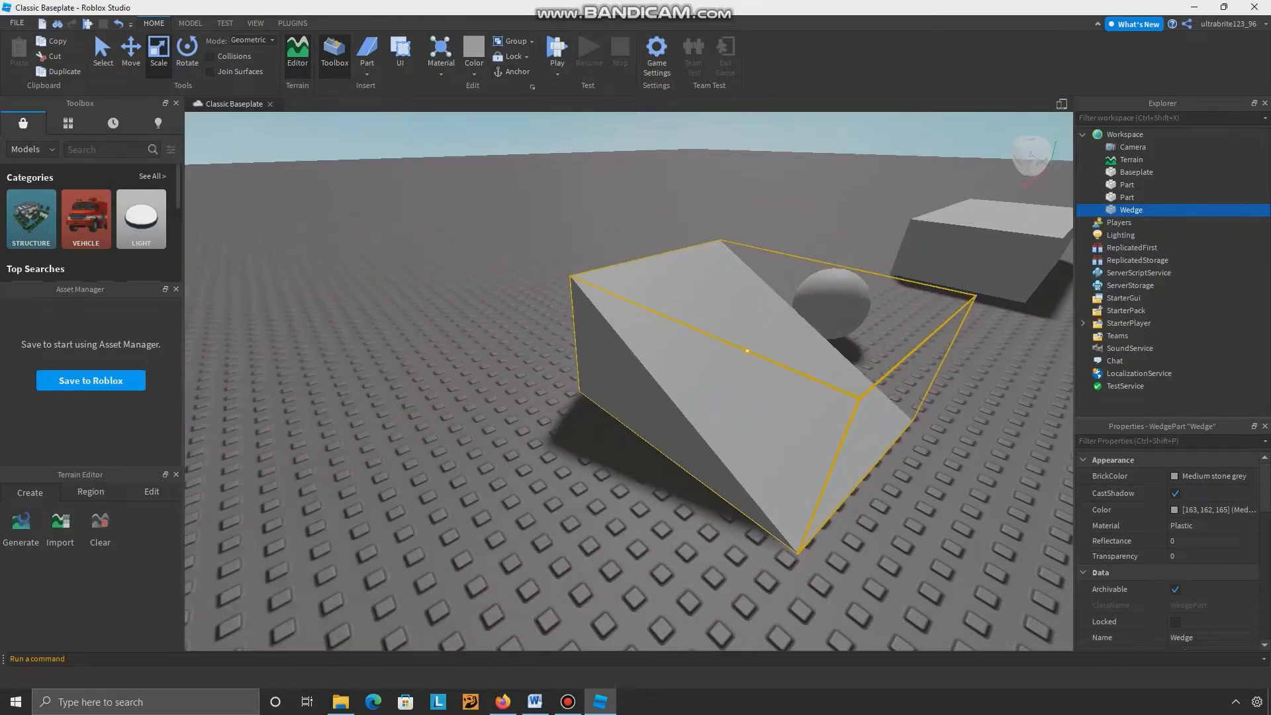
shift+drag(766, 255, 746, 232)
- Lengthen the wedge at its tall end with the Scale tool's blue handle
shift+scroll(774, 166, down, 2)
shift+scroll(744, 242, down, 1)
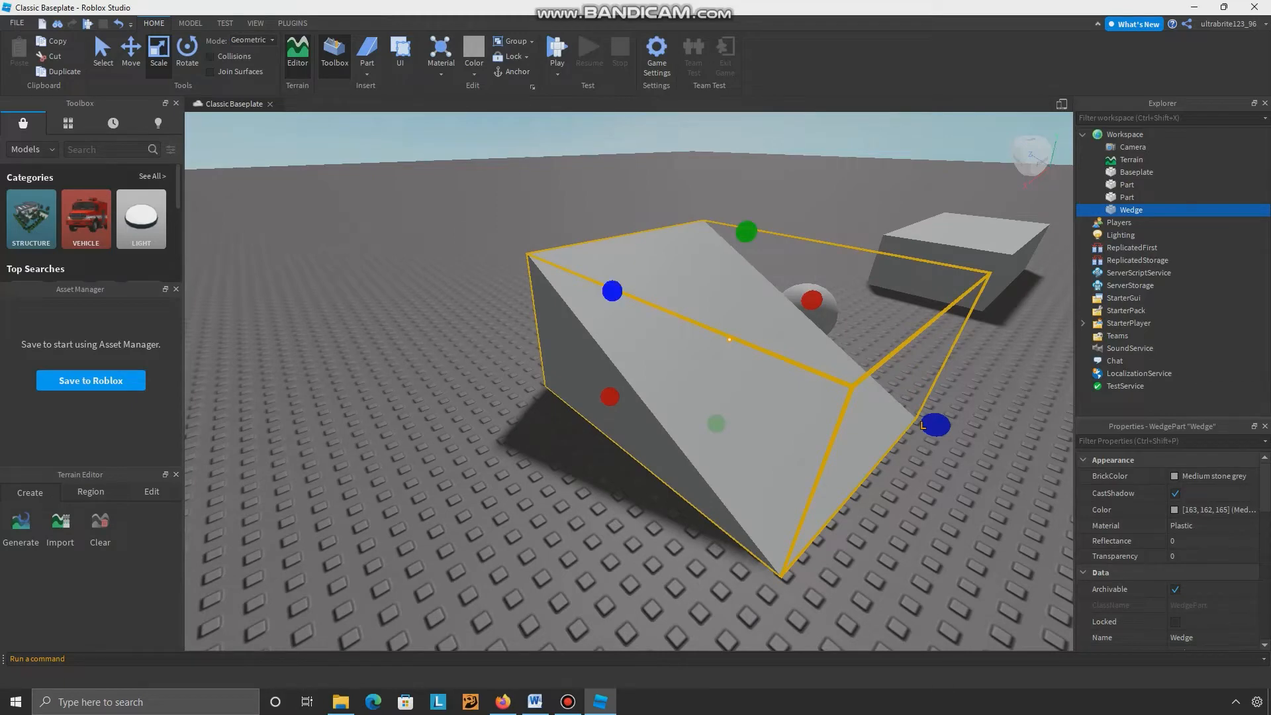
drag(612, 291, 456, 226)
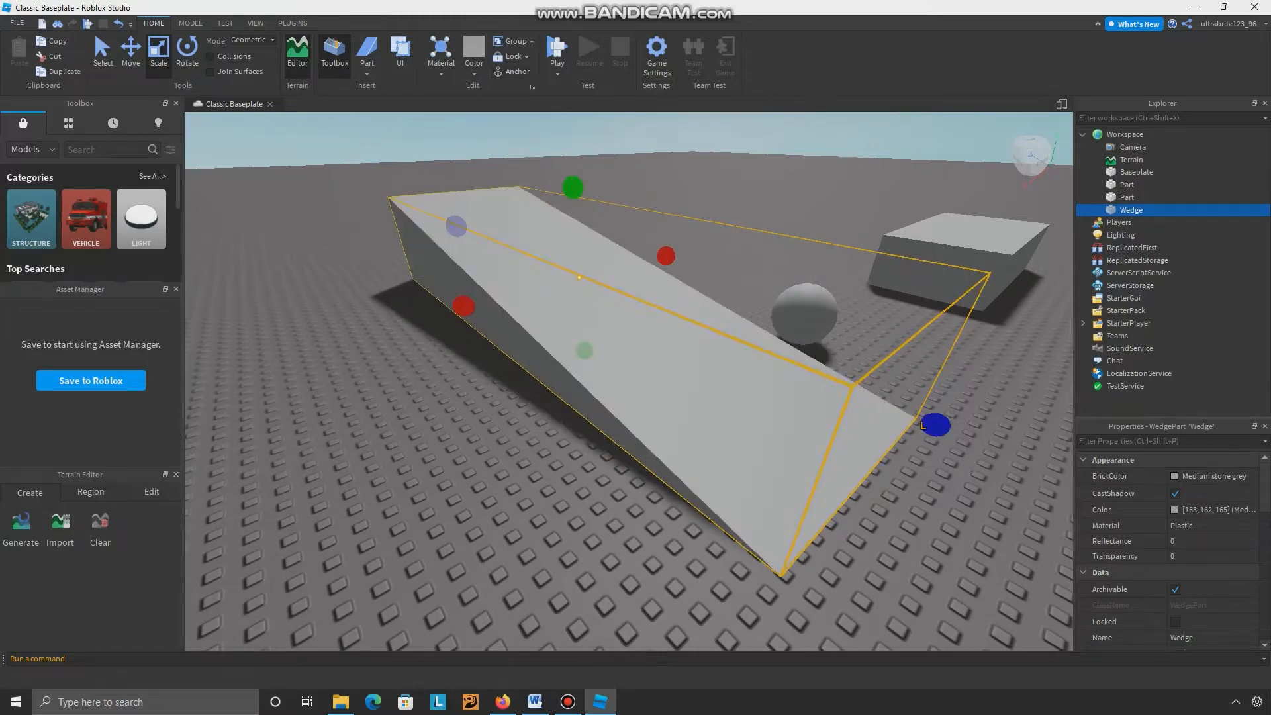
- Insert a cylinder part on the open baseplate beside the wedge
key(w)
right_drag(629, 381, 490, 457)
key(w)
click(367, 74)
click(392, 131)
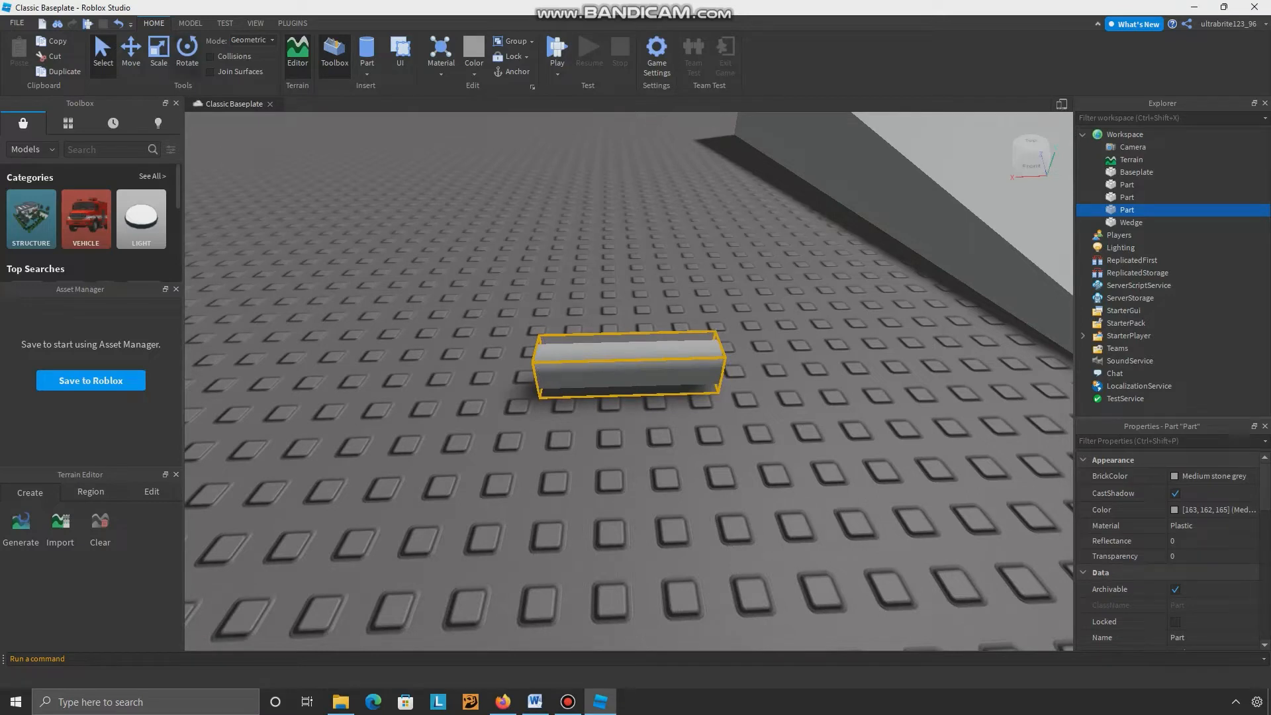
- Rotate the cylinder upright around its blue axis with the Rotate tool
click(31, 149)
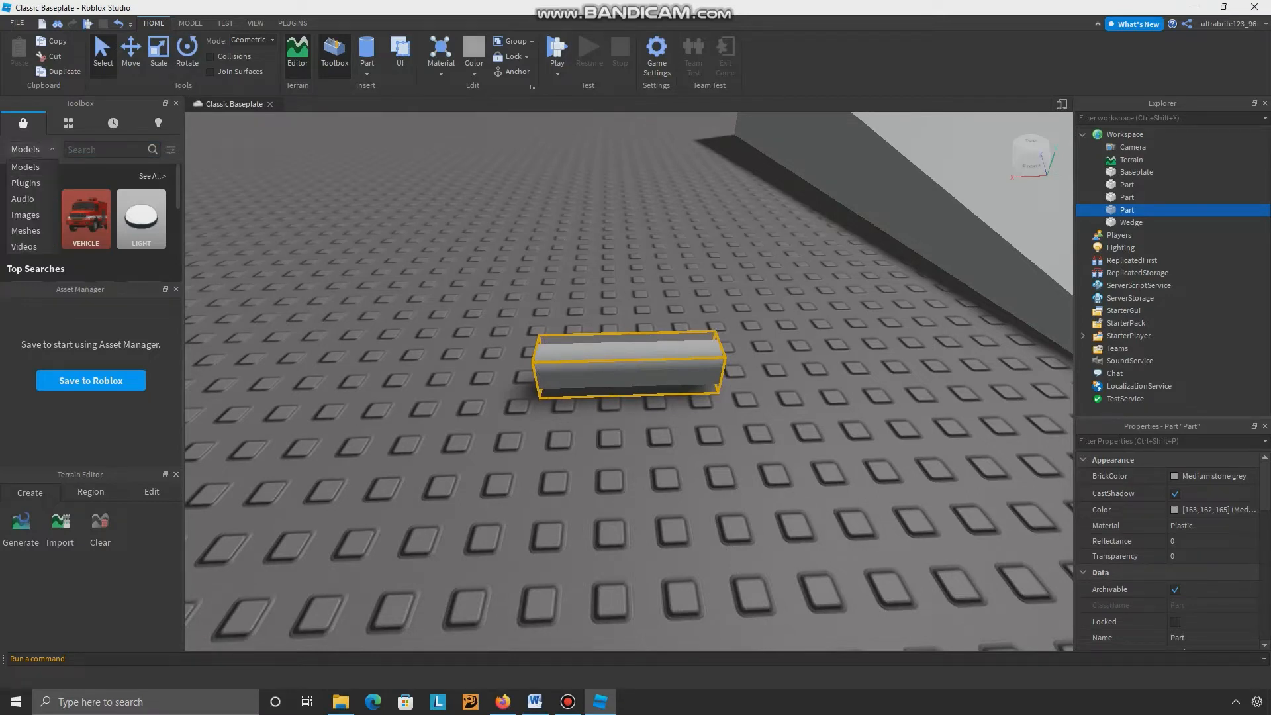
key(Escape)
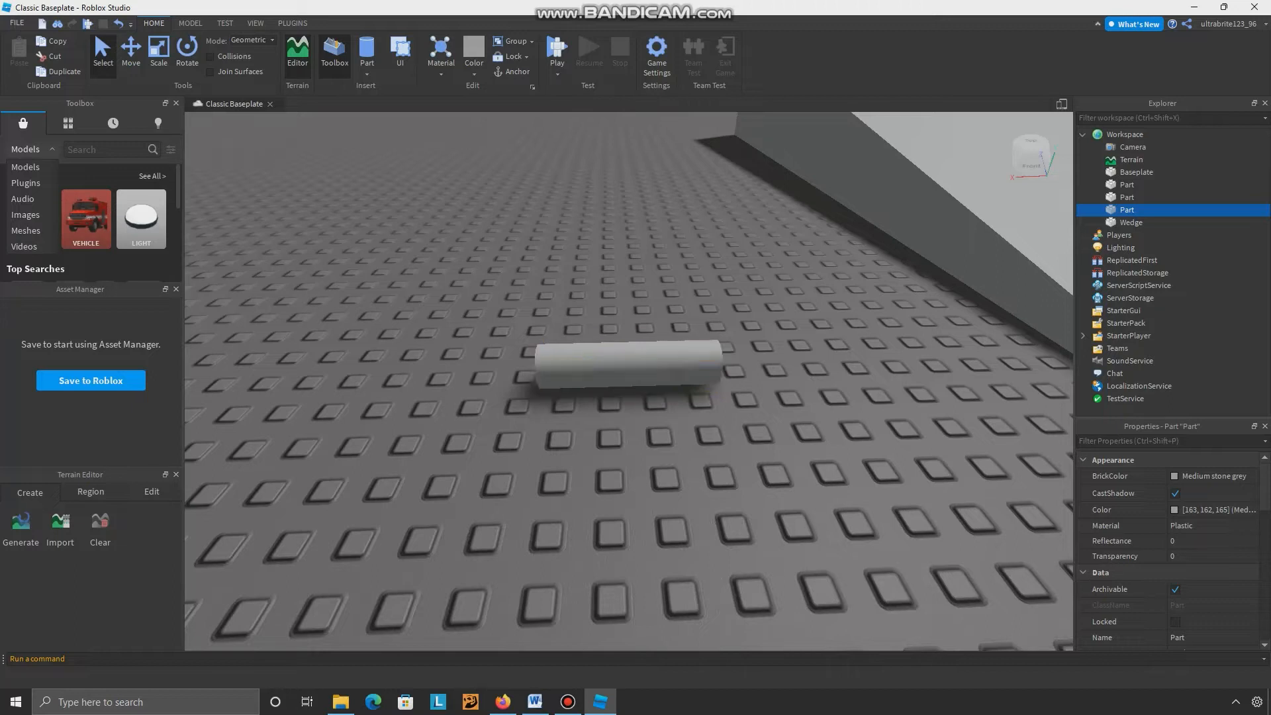
click(629, 364)
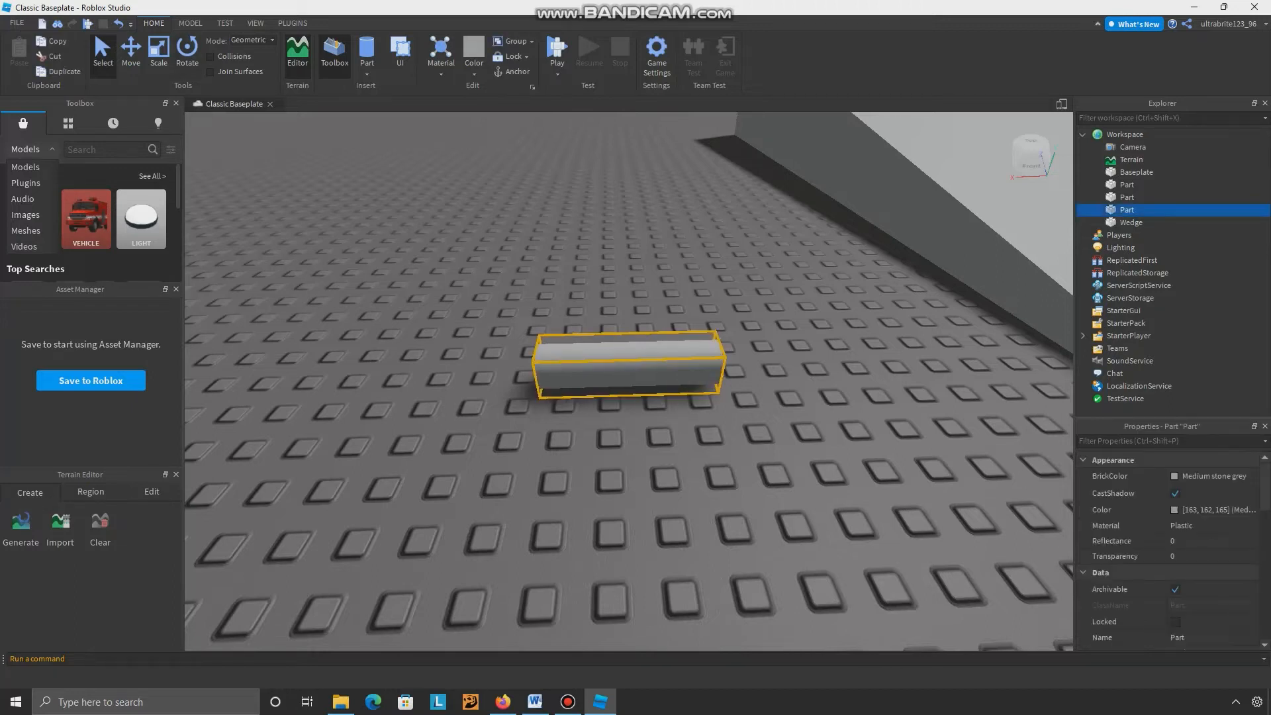
key(ctrl+4)
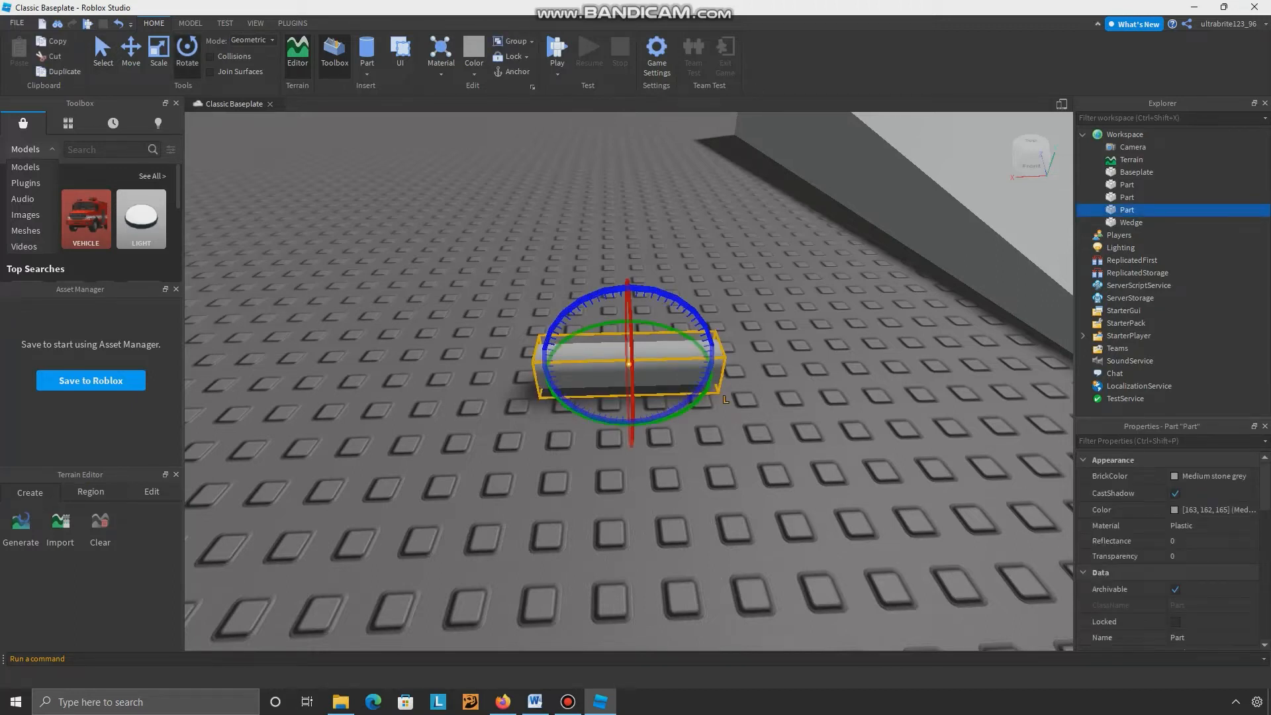
drag(675, 300, 686, 401)
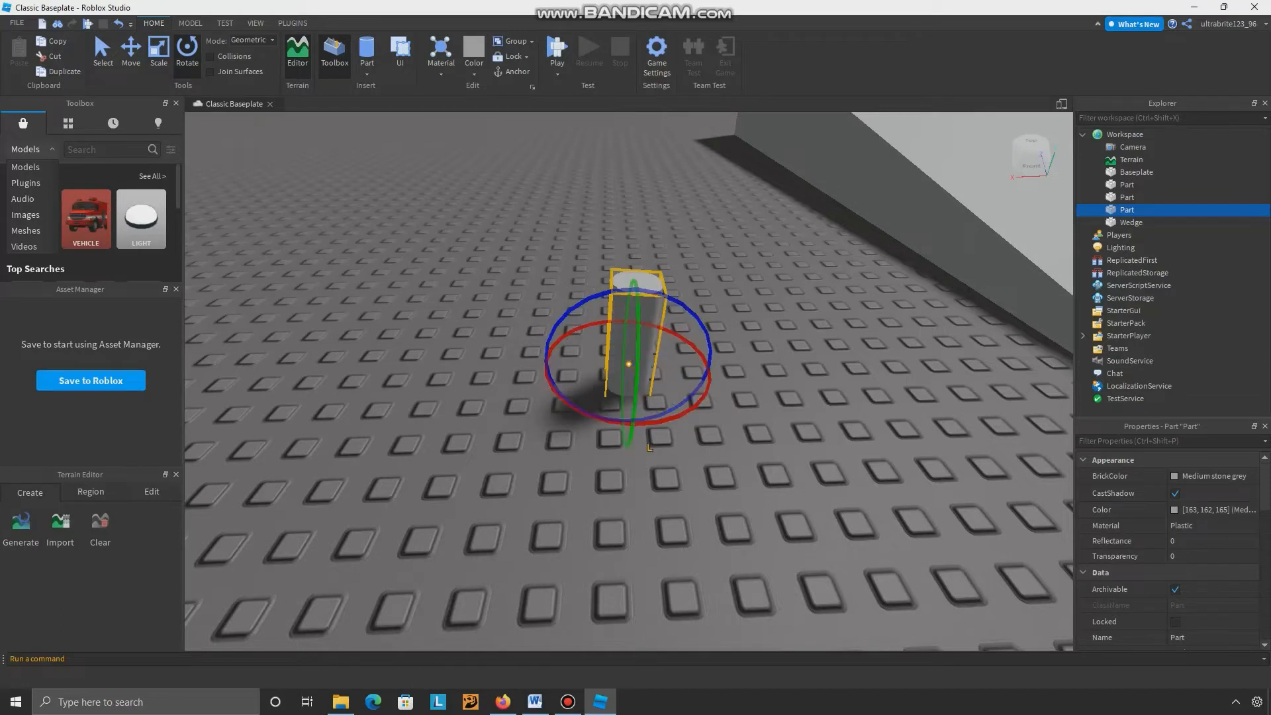
- Stand the cylinder on the baseplate and scale it into a taller, thicker column
click(102, 53)
drag(635, 331, 668, 285)
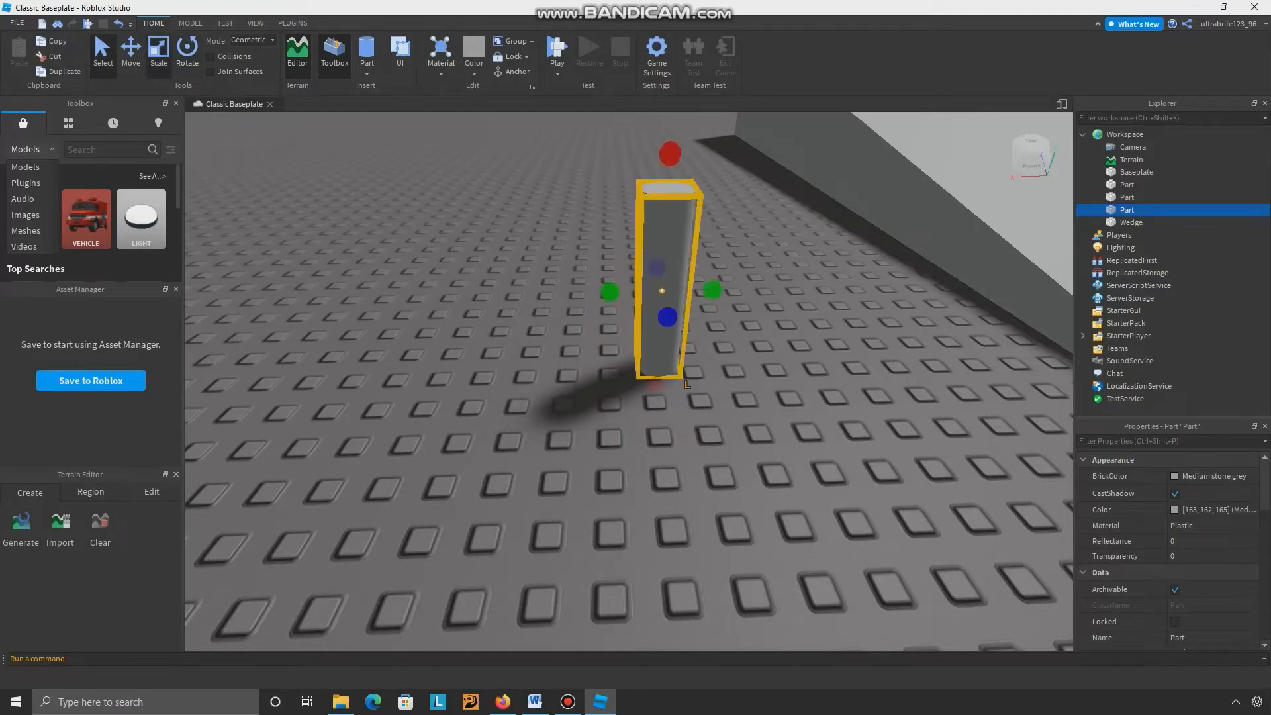
mouse_move(669, 154)
mouse_down()
mouse_move(663, 263)
mouse_move(660, 153)
mouse_up()
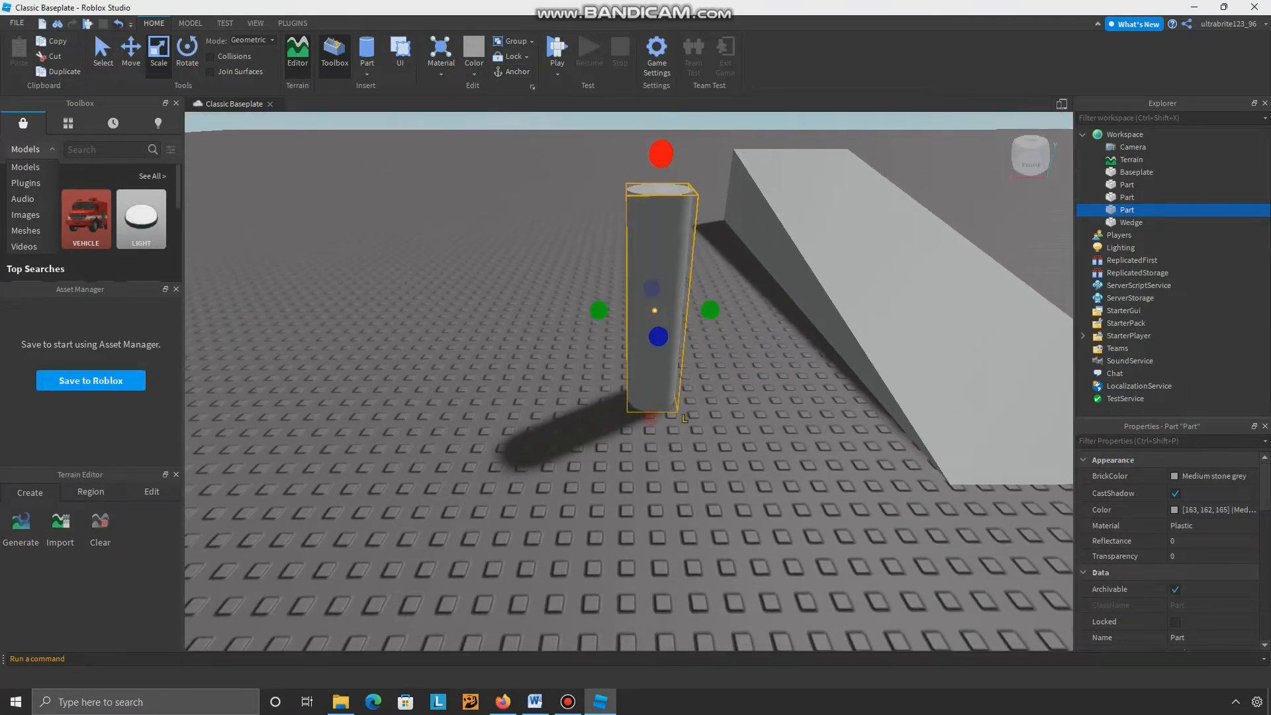
key(ctrl+z)
drag(653, 337, 661, 142)
key(d)
- Move the cylinder along its green axis with the Move tool and reposition it near the wedge
key(ctrl+2)
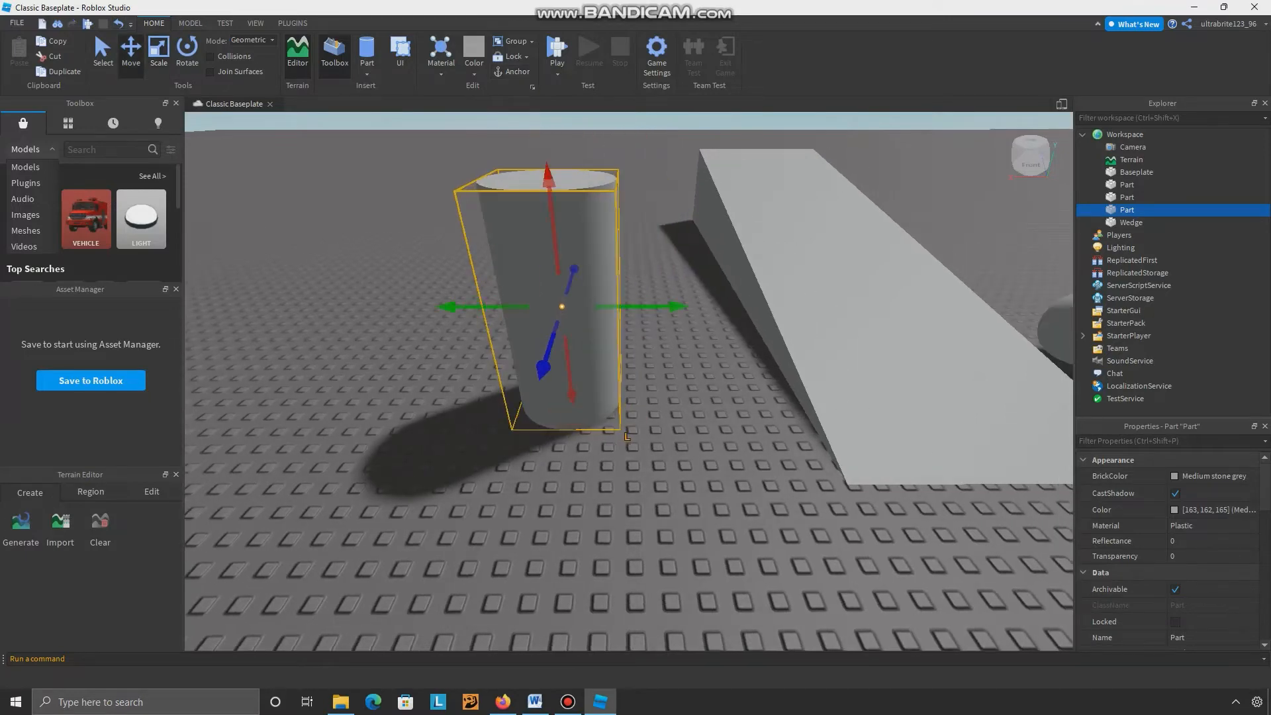
drag(678, 307, 755, 306)
right_drag(755, 307, 821, 403)
scroll(861, 384, down, 3)
scroll(861, 384, down, 2)
key(a)
drag(682, 464, 494, 422)
key(a)
drag(482, 411, 344, 374)
- Shift the cylinder further along its green axis beside the wedge's tall end
right_drag(345, 375, 218, 375)
right_drag(629, 298, 629, 424)
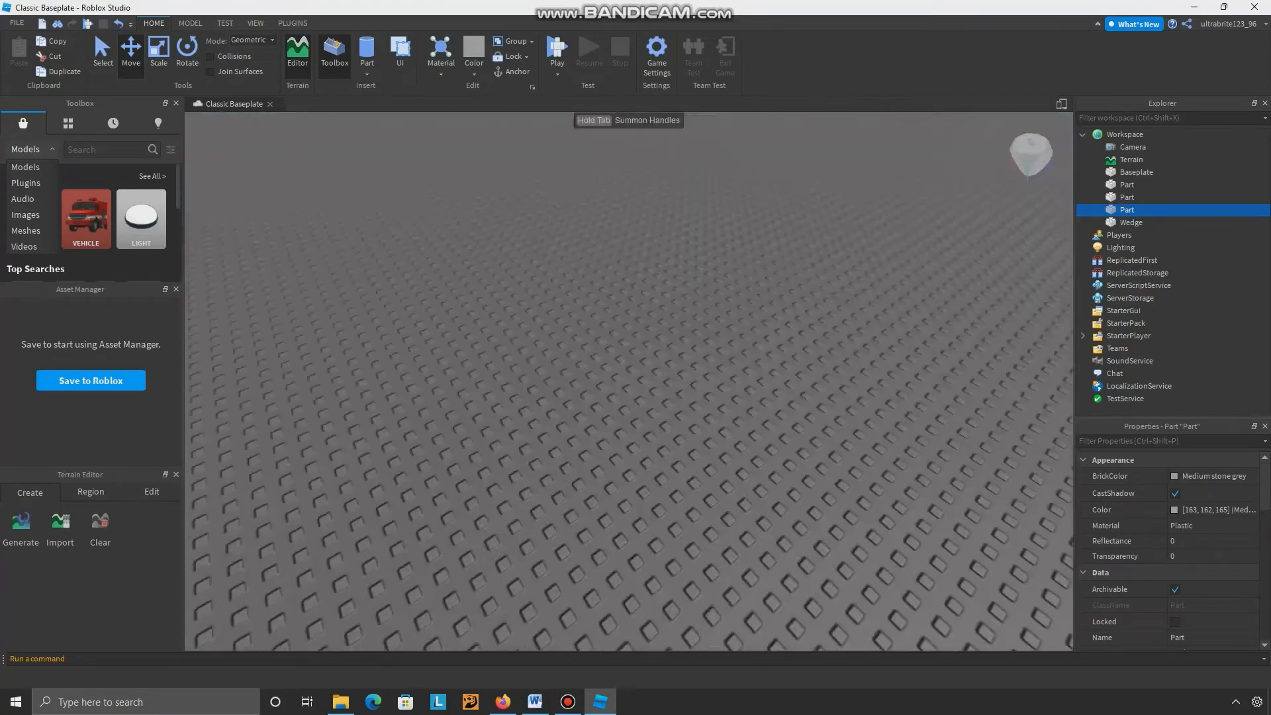
scroll(629, 381, down, 5)
right_drag(629, 297, 747, 242)
key(a)
drag(485, 405, 411, 359)
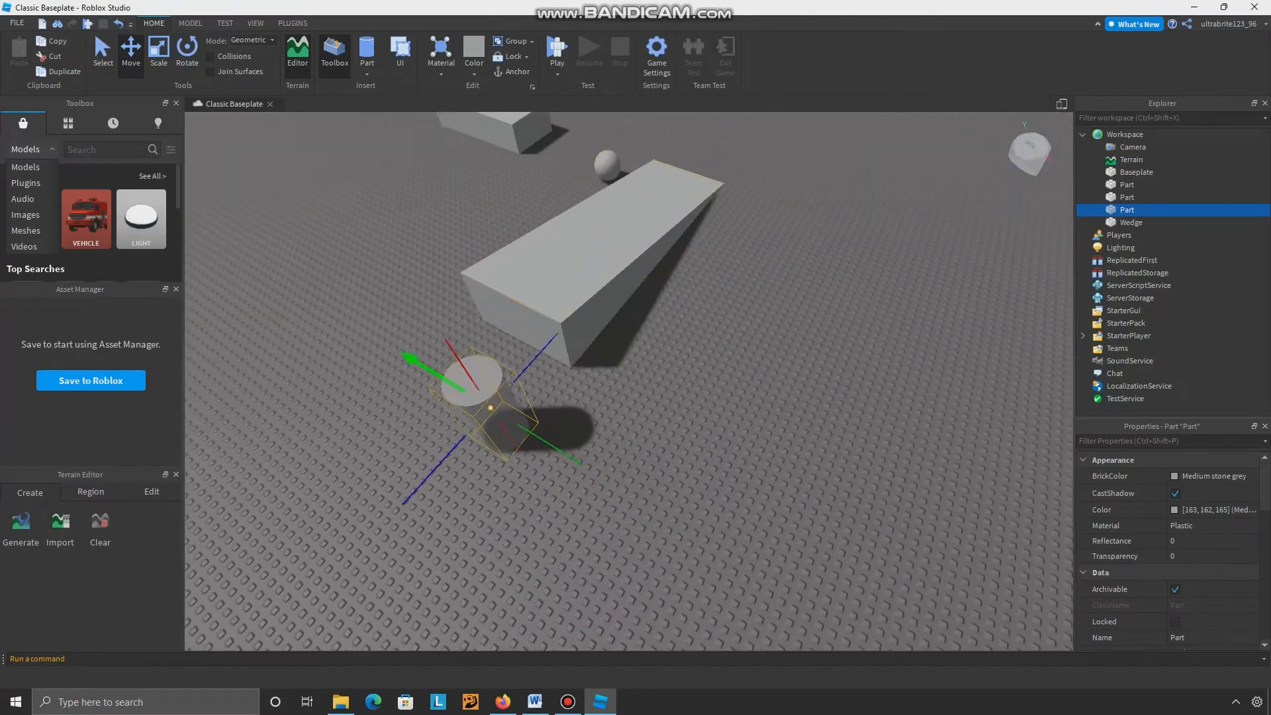
- Move the sphere into the gap between the block and the wedge and enlarge it
right_drag(412, 359, 463, 252)
key(w)
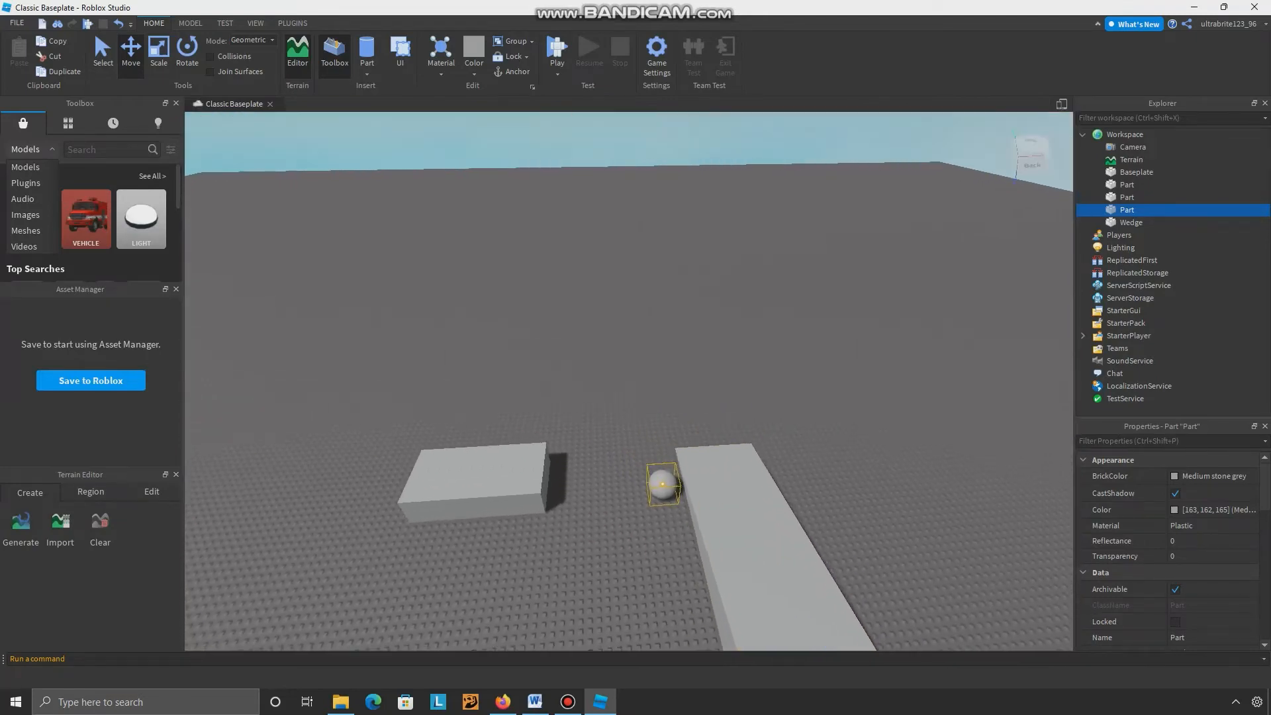
drag(660, 483, 618, 471)
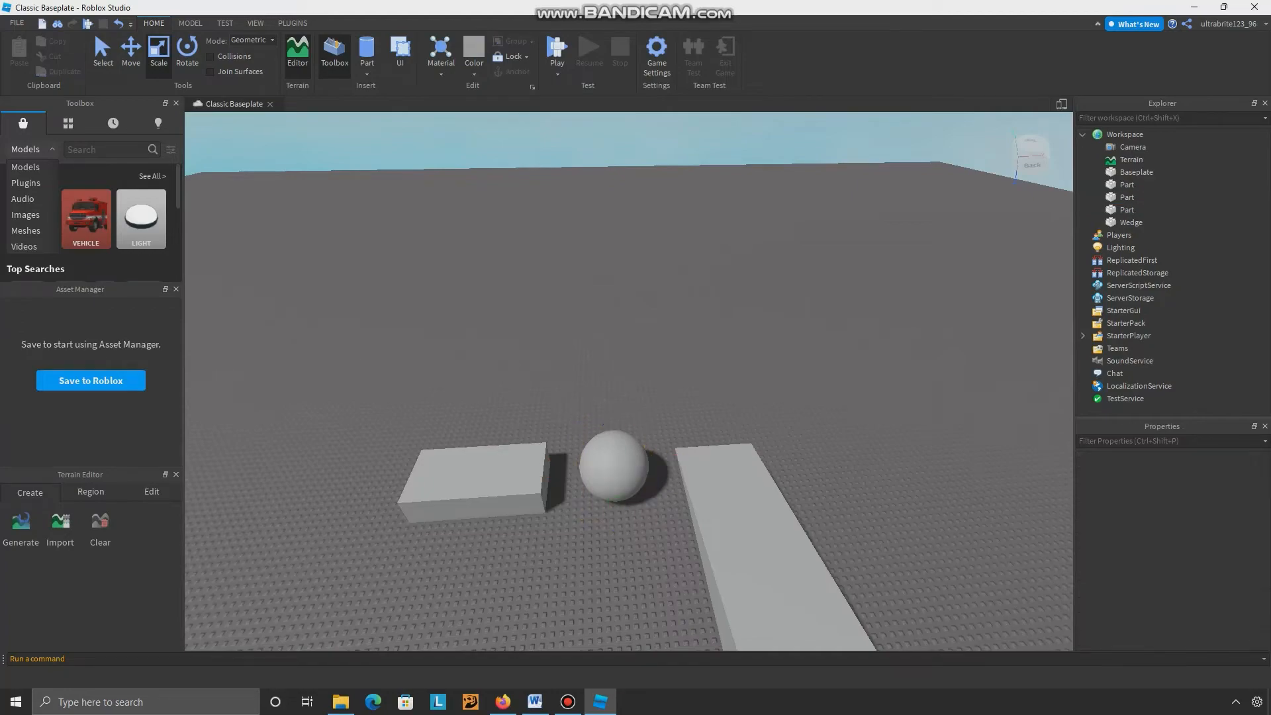
- Move the cylinder up against the wedge's tall end
right_drag(628, 381, 834, 450)
scroll(629, 380, up, 1)
right_drag(728, 318, 616, 338)
drag(670, 272, 602, 257)
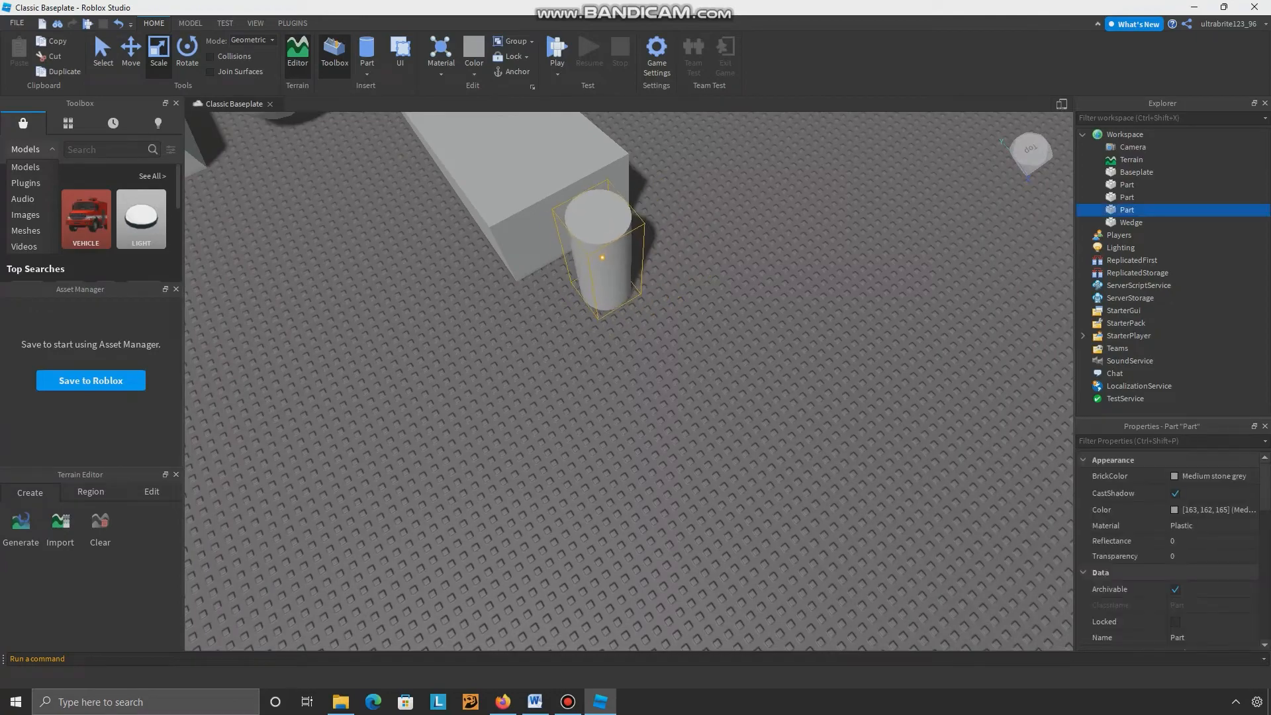
- Examine the arranged parts from several angles, ending close up on the selected block
right_drag(608, 257, 496, 153)
scroll(503, 265, up, 3)
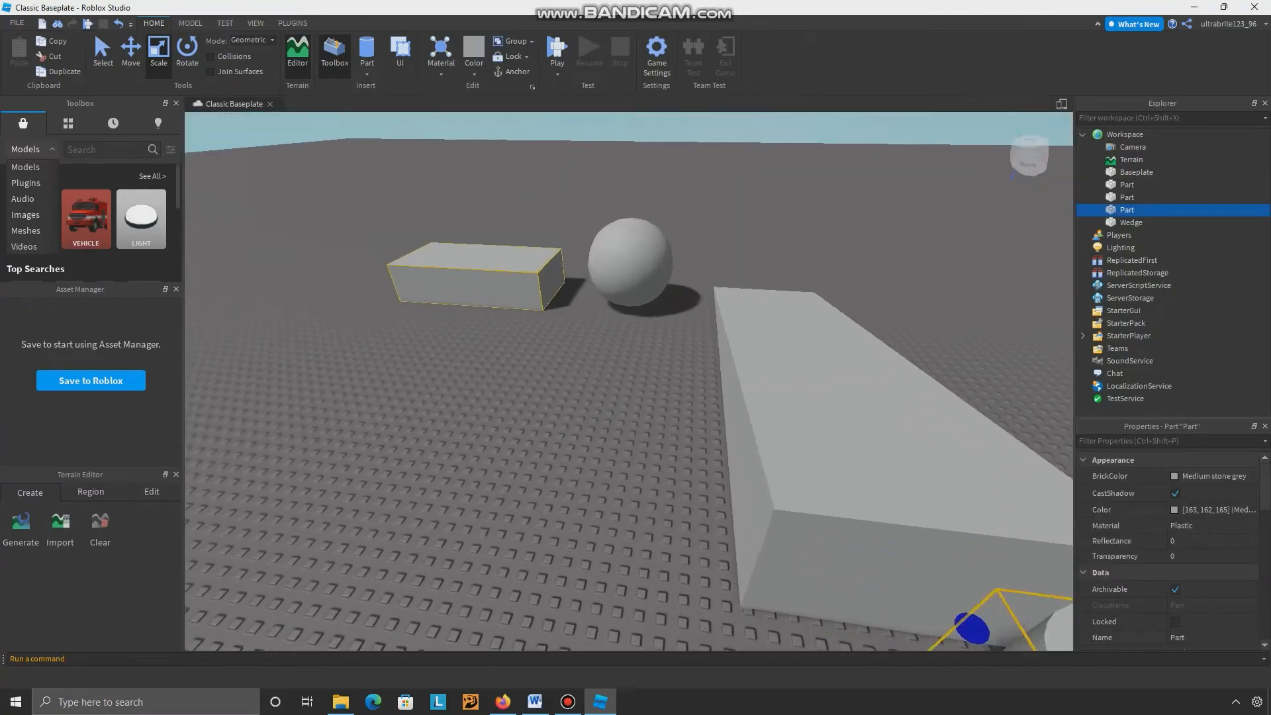
scroll(503, 265, up, 5)
right_drag(503, 265, 500, 195)
scroll(503, 265, down, 6)
key(w)
right_drag(629, 381, 622, 464)
key(w)
key(s)
key(a)
key(w)
key(Escape)
key(e)
key(s)
key(w)
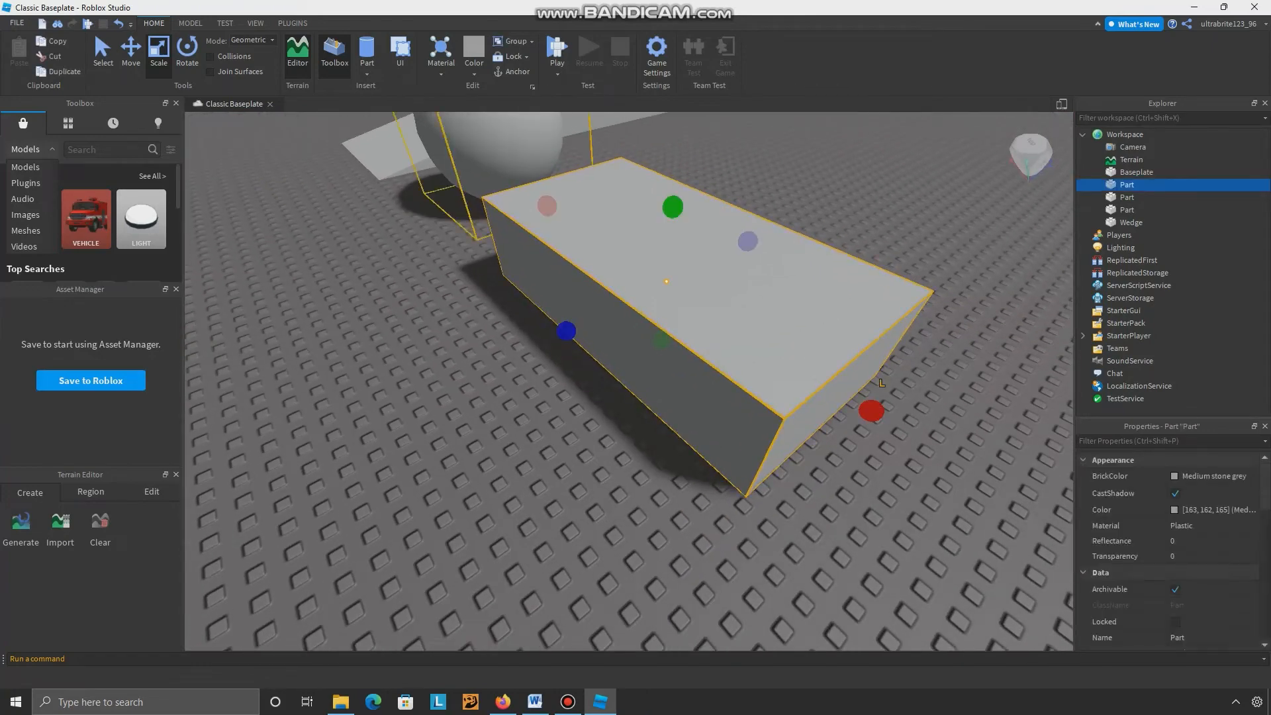
- Set the block's material to Force Field
click(441, 71)
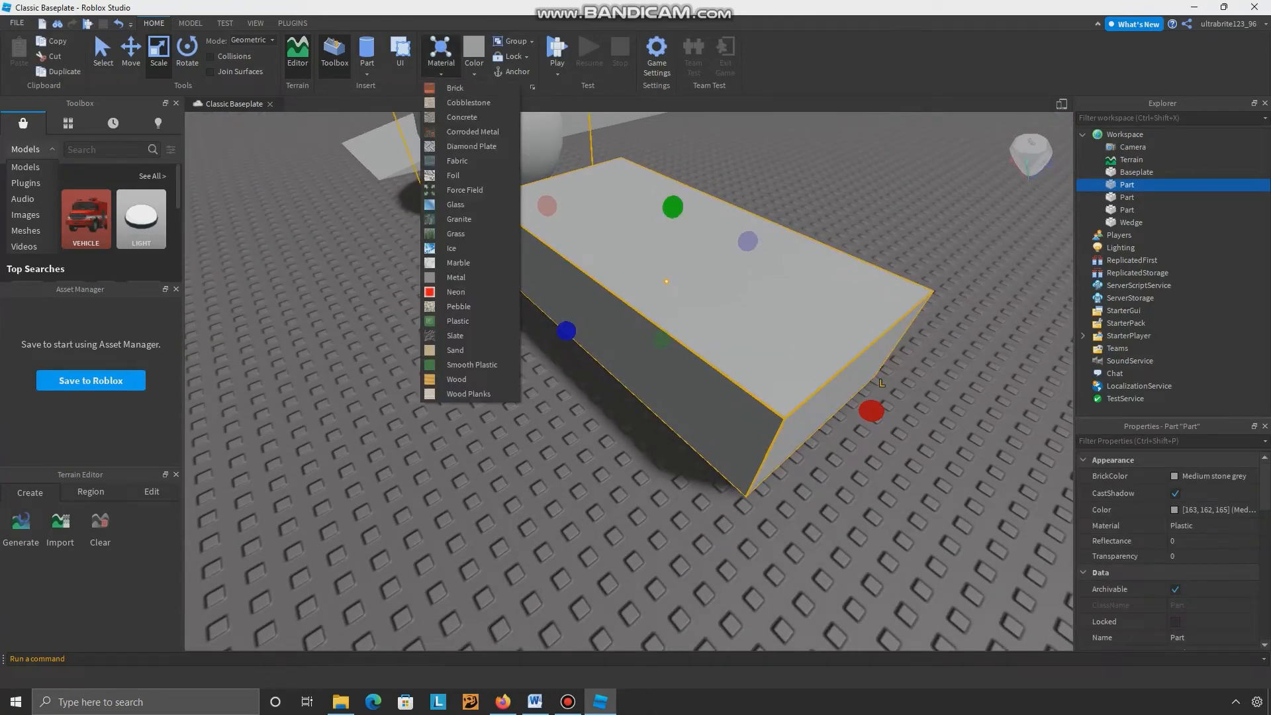
click(474, 71)
key(Escape)
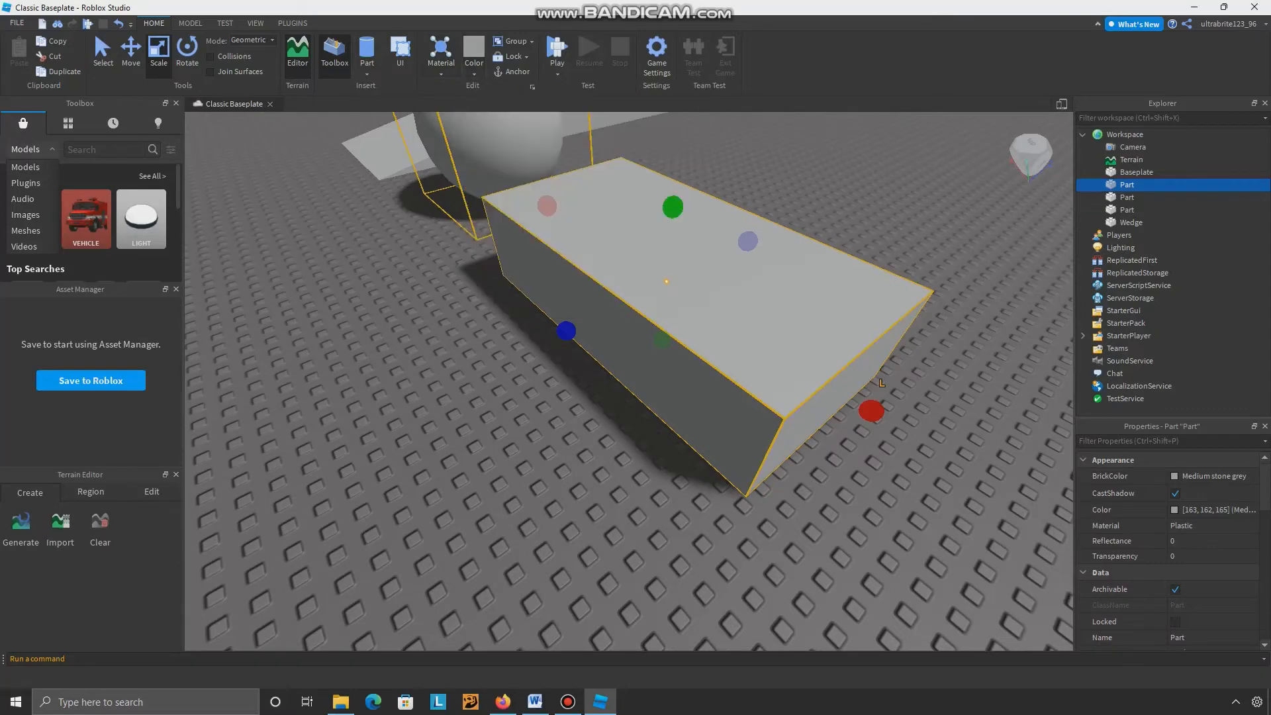
click(440, 71)
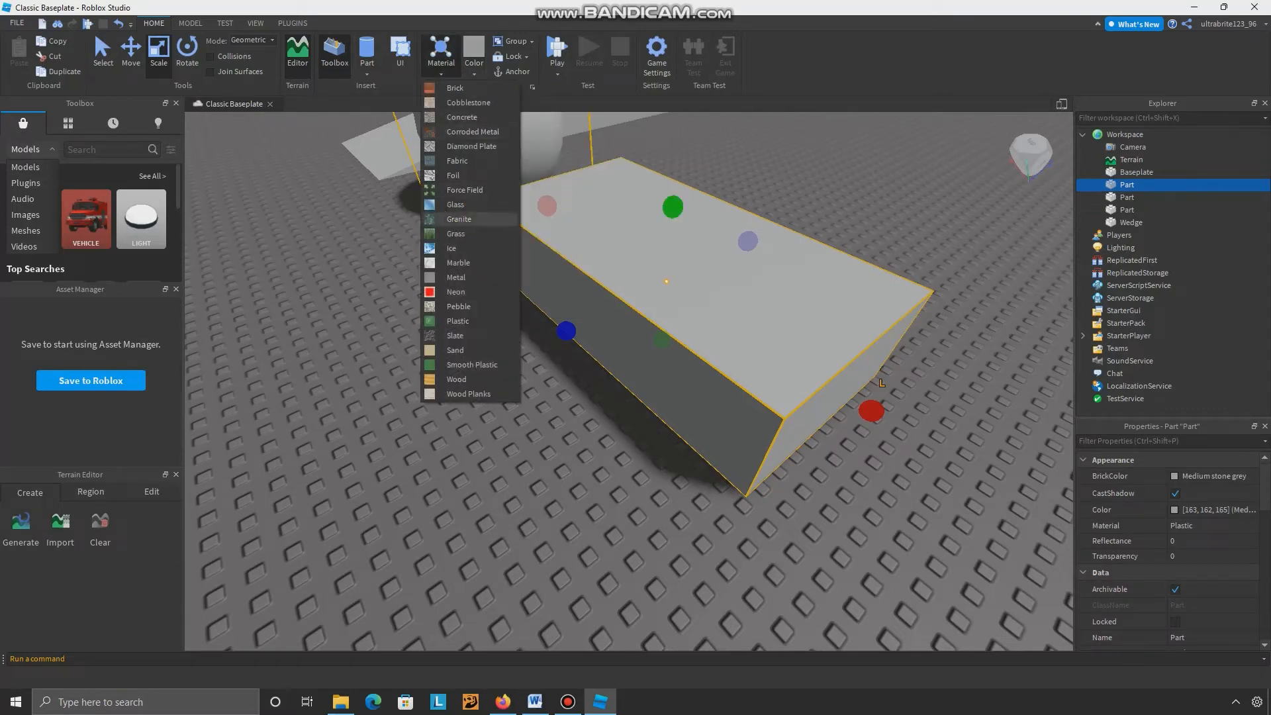
click(463, 190)
- Colour the Force Field block Really red and view it up close
click(474, 52)
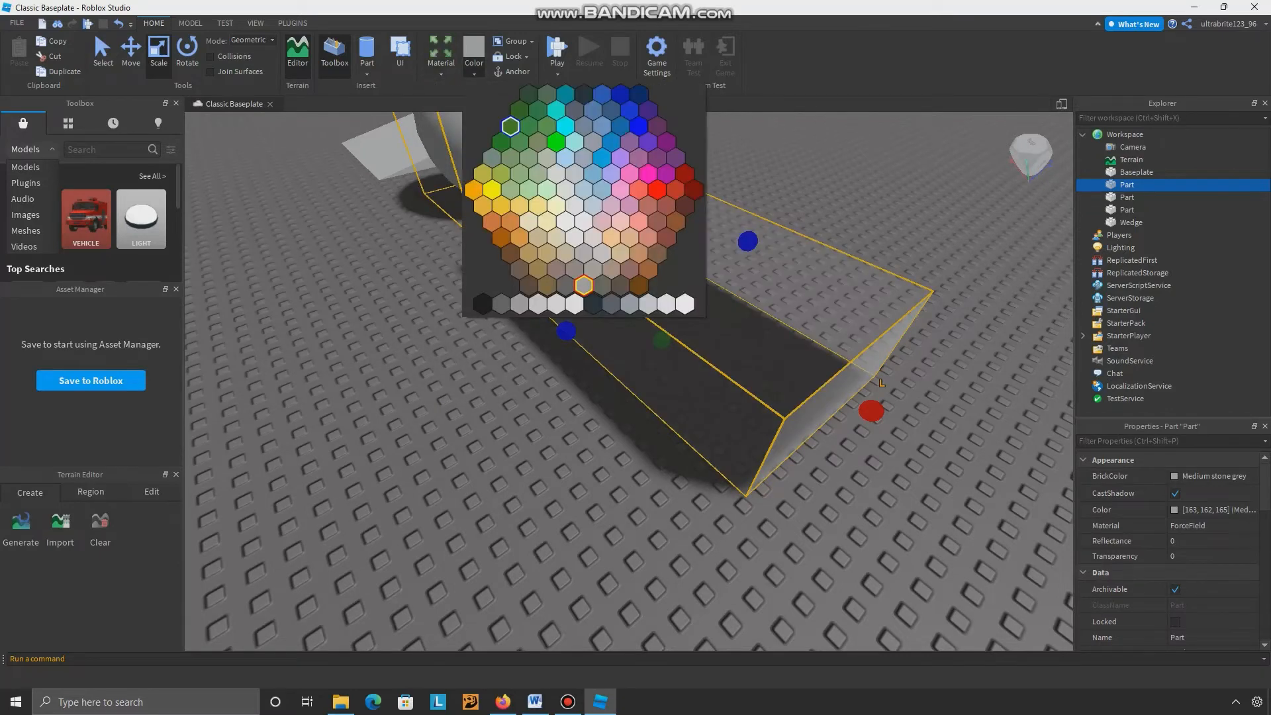
click(657, 190)
scroll(657, 284, up, 3)
right_drag(657, 285, 645, 192)
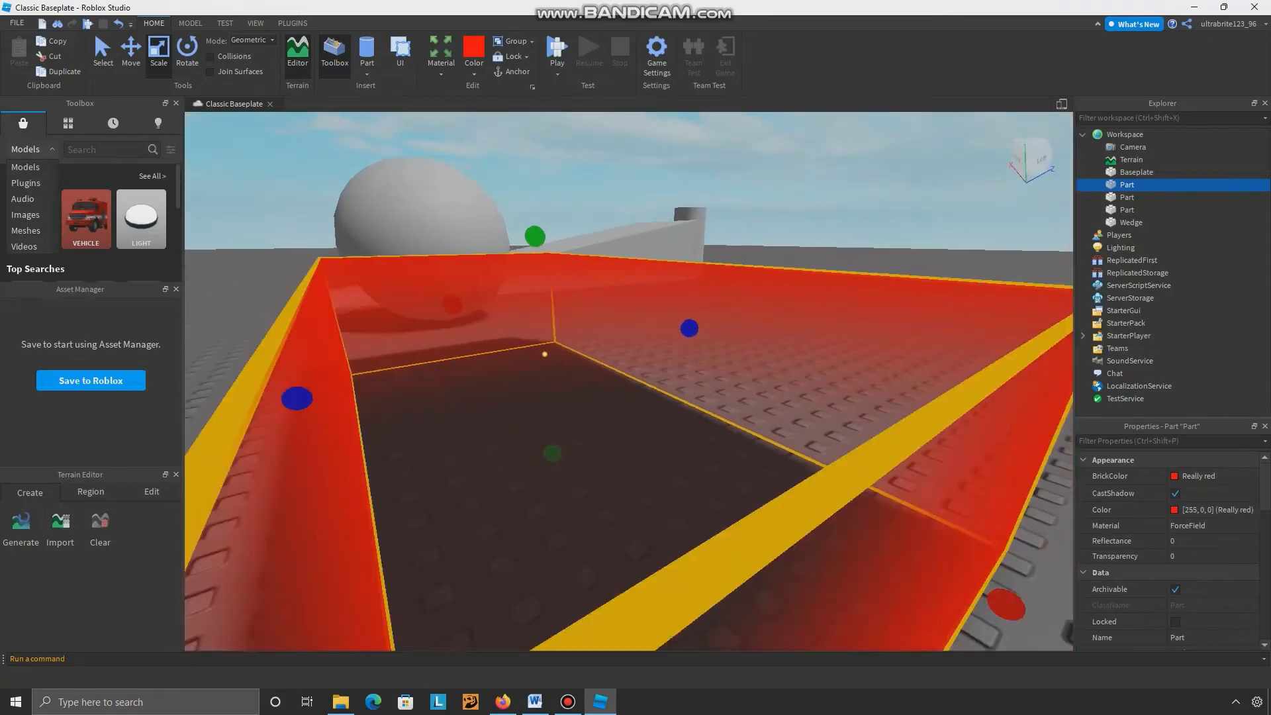
- Give the sphere the Ice material and colour it Really blue
scroll(622, 278, down, 3)
scroll(632, 284, up, 3)
scroll(629, 381, up, 2)
click(523, 423)
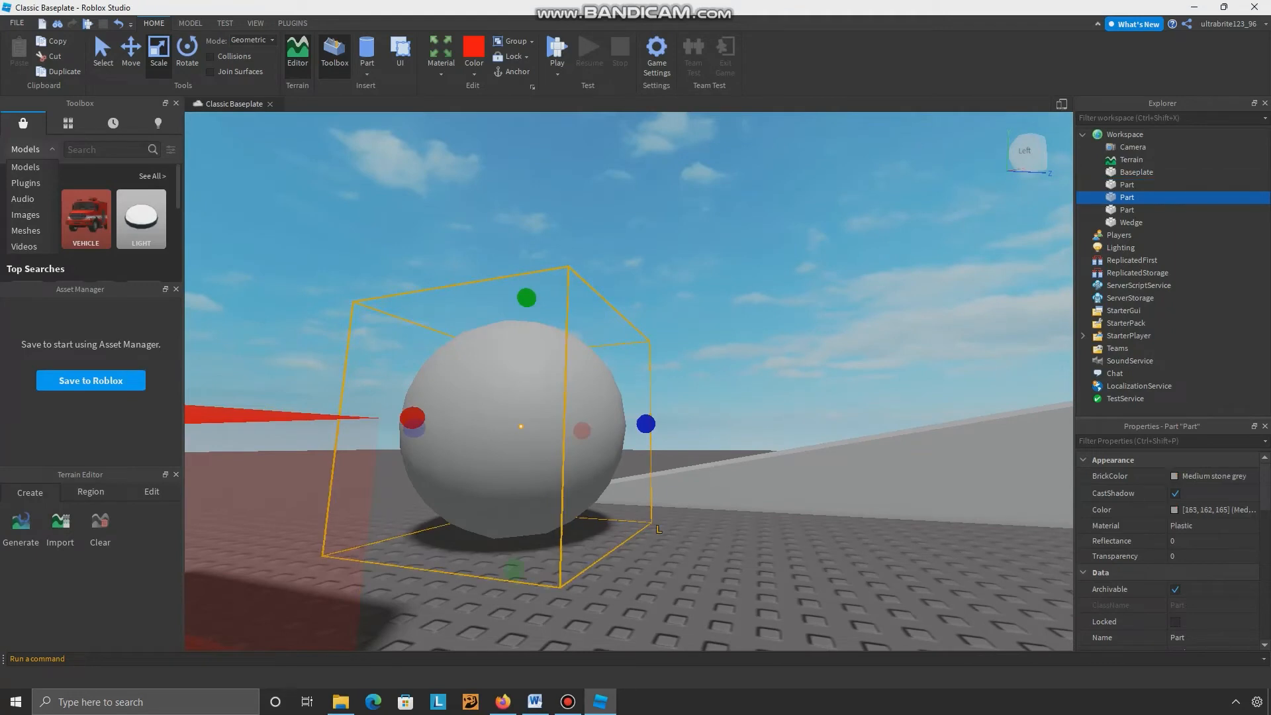
click(440, 53)
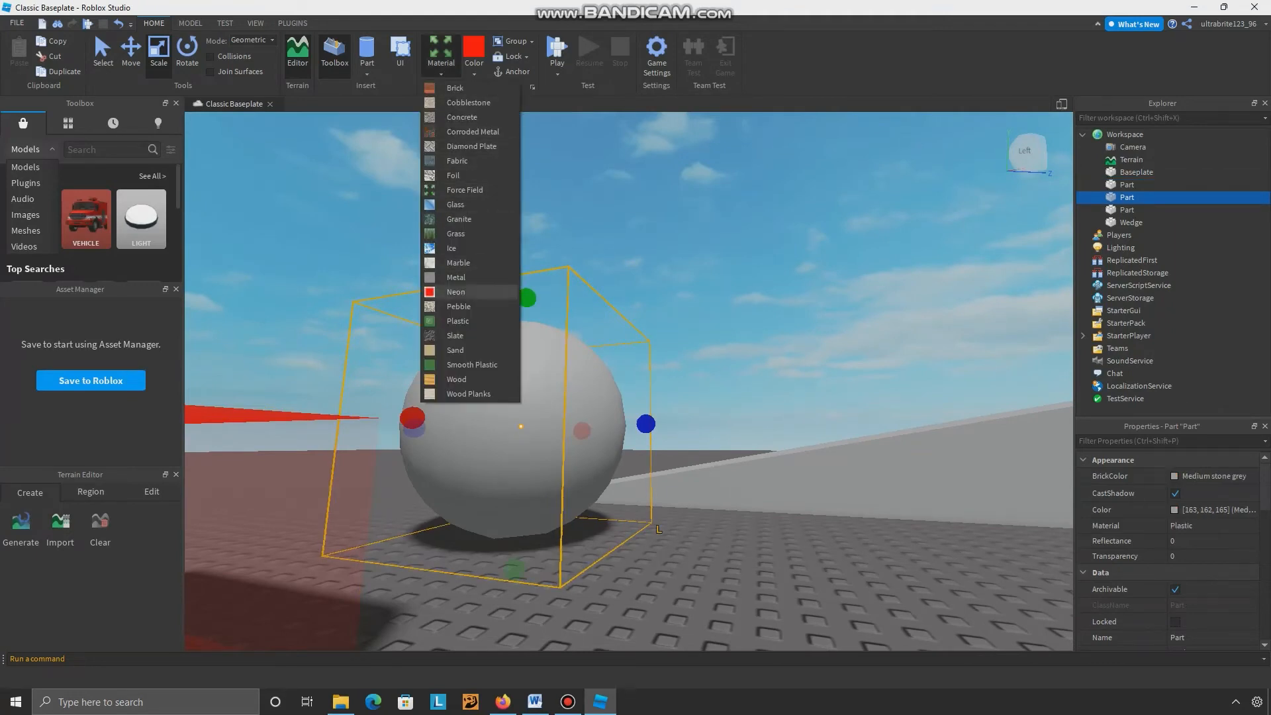
click(451, 248)
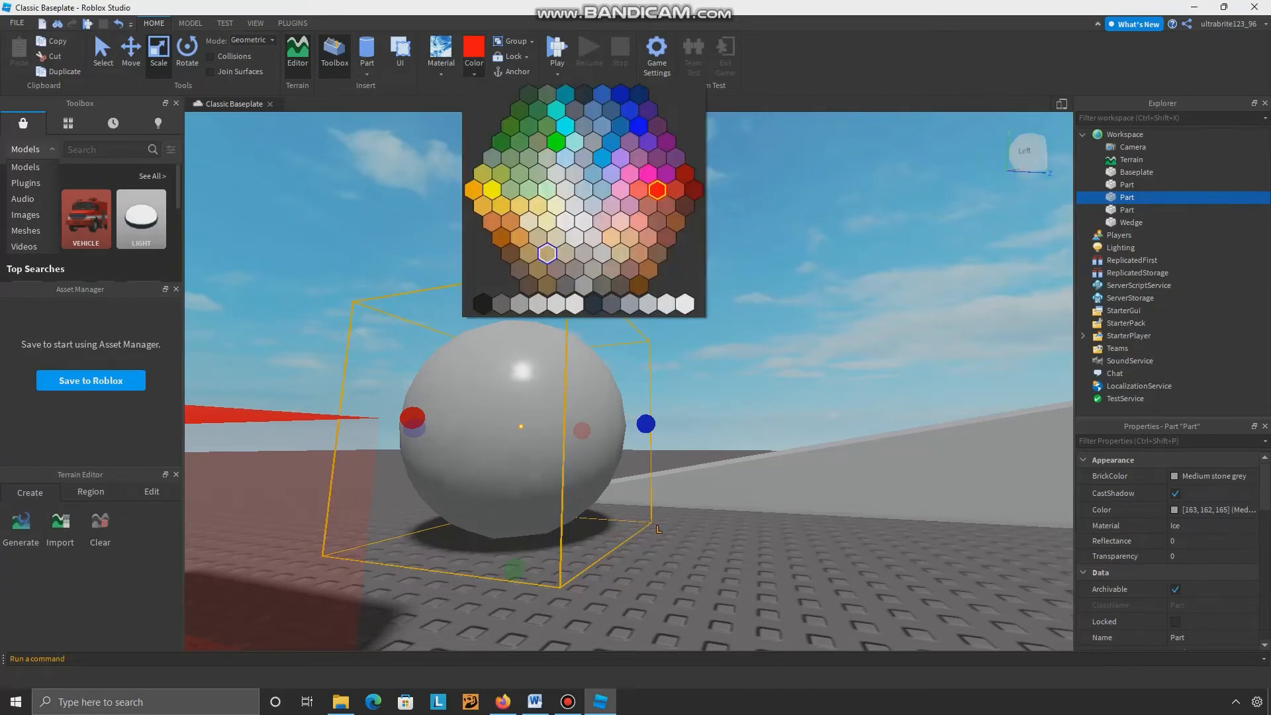
click(639, 126)
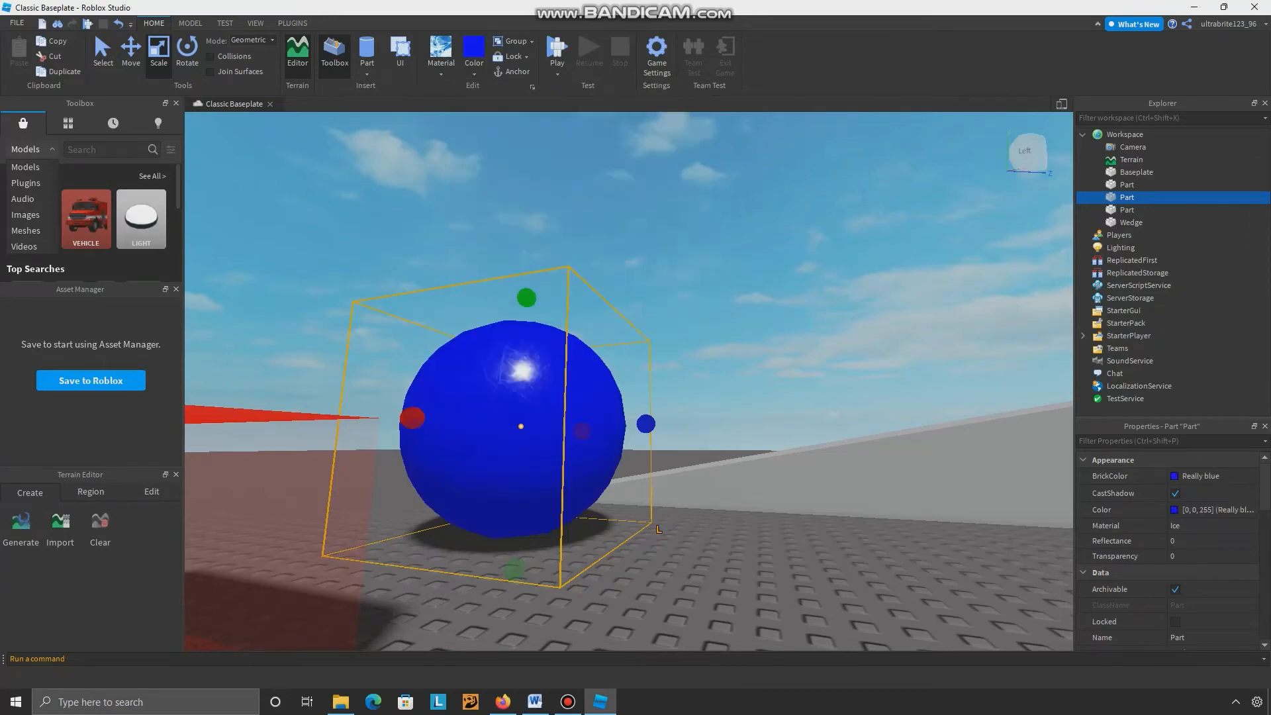
- Change the ice sphere's colour to the light cyan Toothpaste
scroll(569, 311, up, 3)
right_drag(569, 311, 464, 424)
scroll(629, 381, down, 5)
click(474, 72)
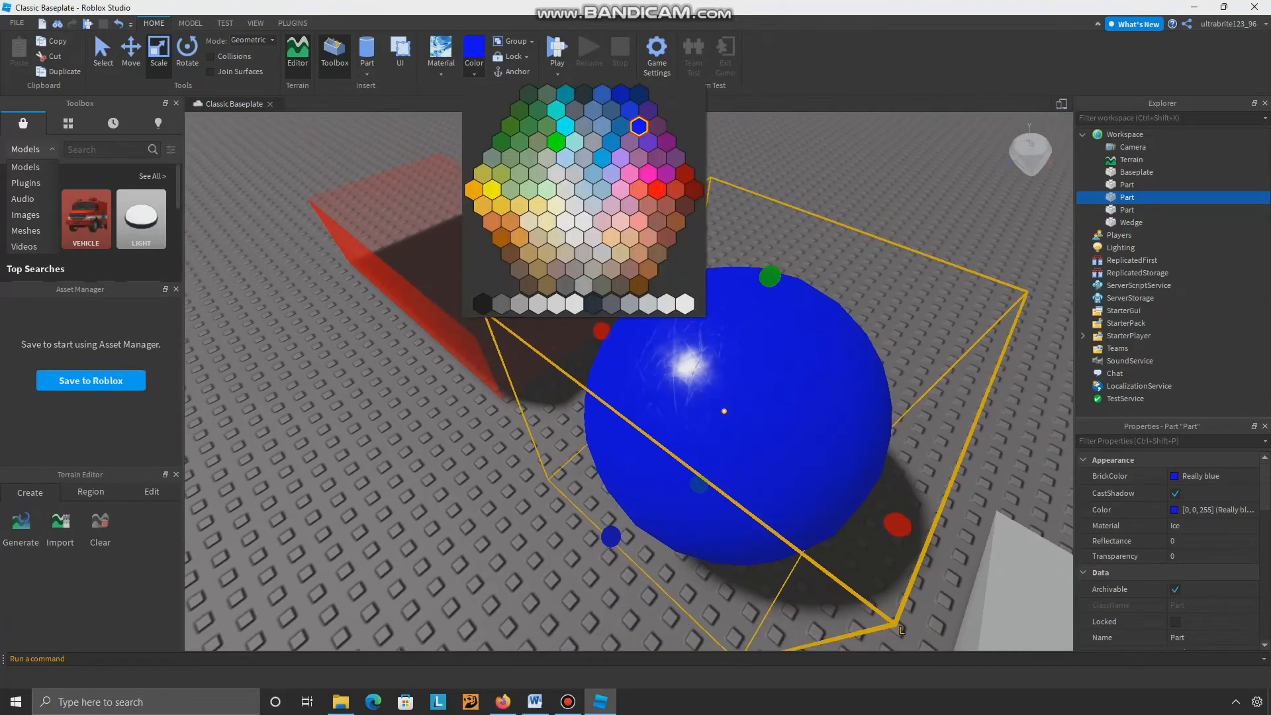
click(564, 126)
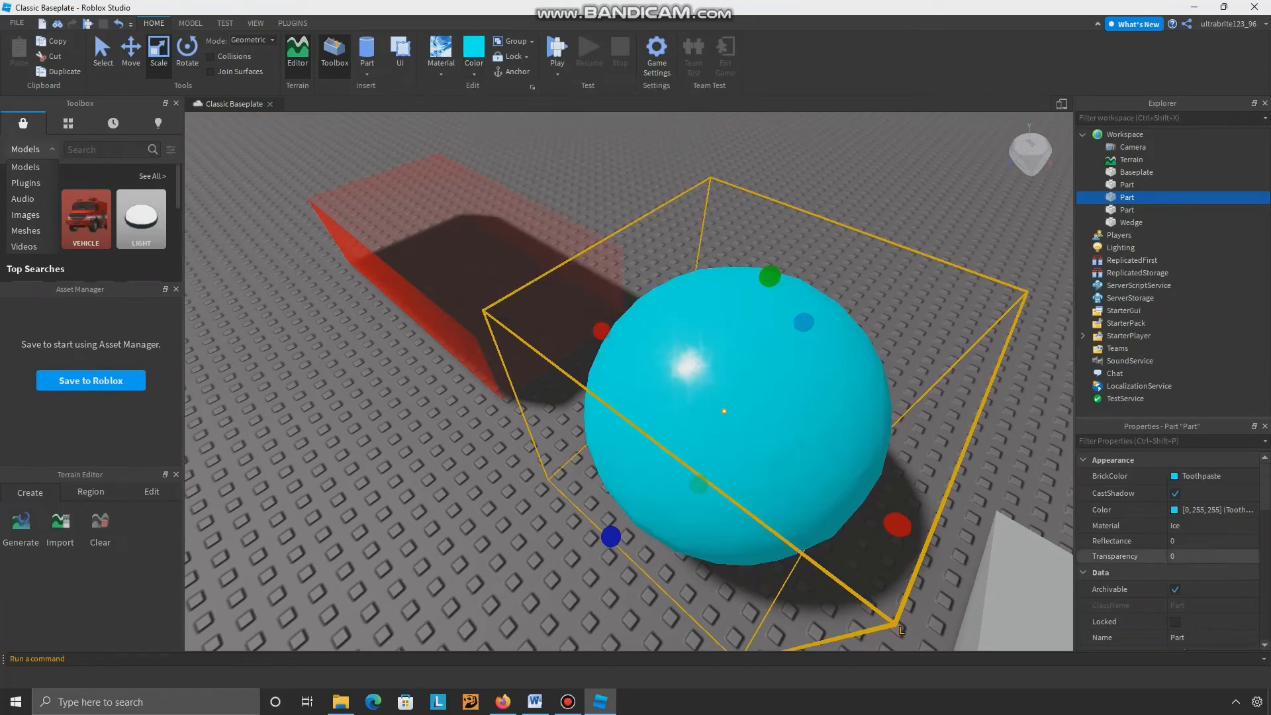
- Change the ice sphere's colour to Pastel blue-green
click(474, 53)
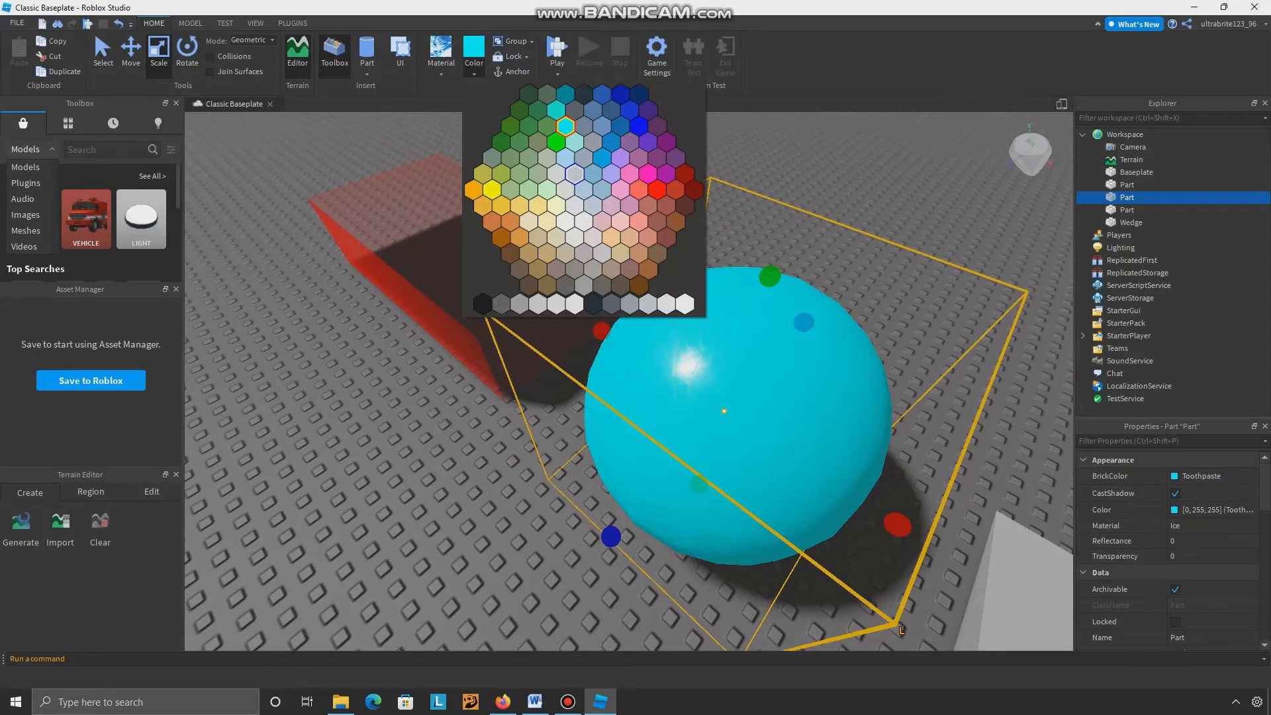
click(574, 142)
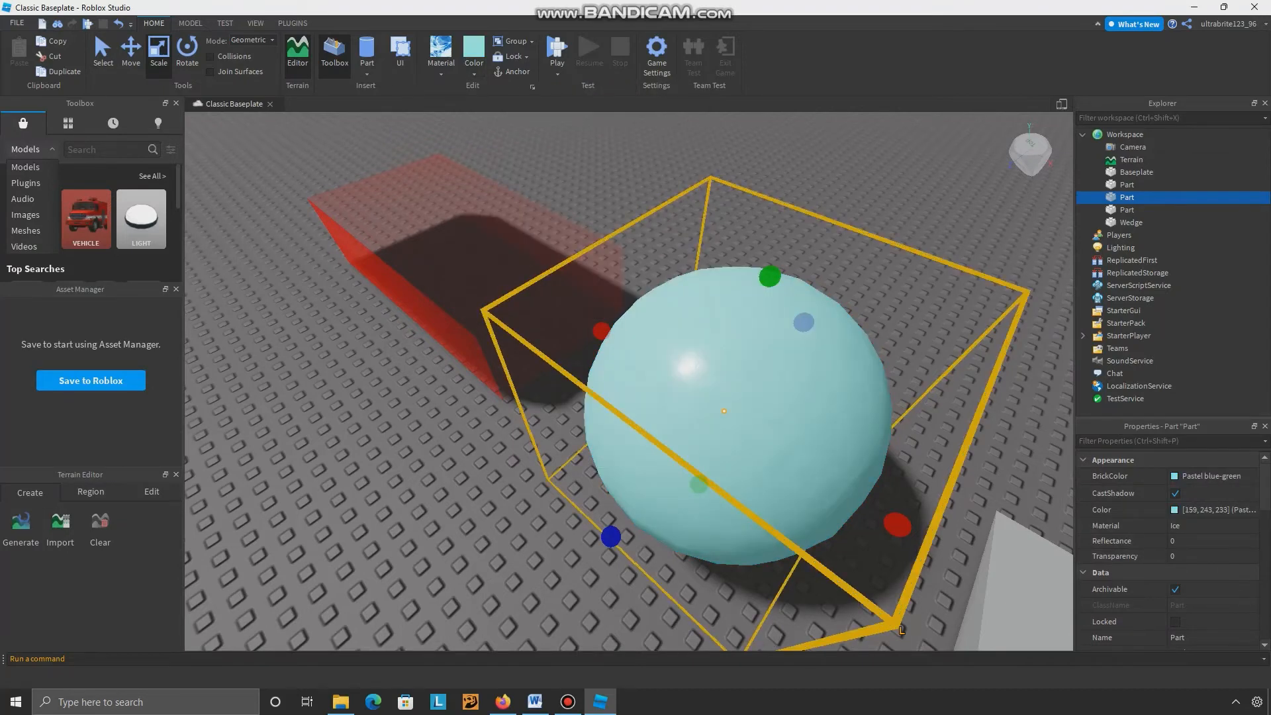
- Set the wedge's material to Corroded Metal
right_drag(662, 397, 926, 371)
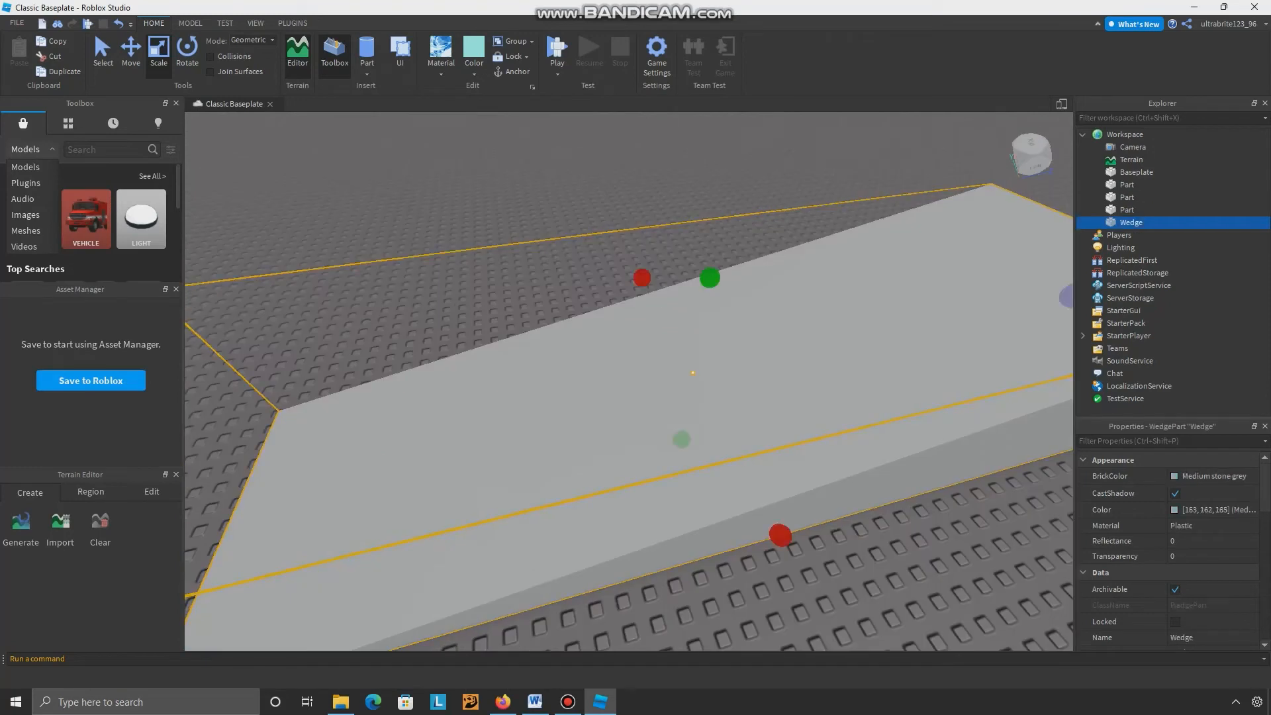
click(440, 70)
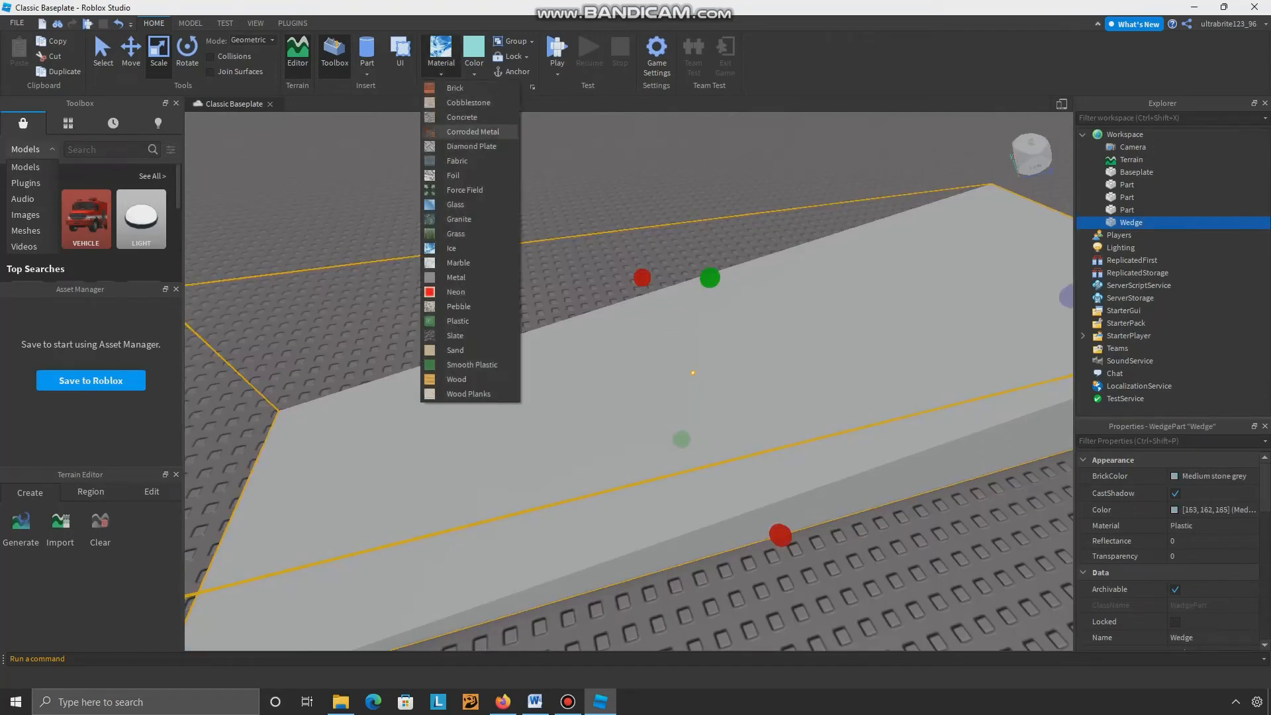
click(473, 131)
- Try the Artichoke and Lime green colours on the corroded metal wedge
click(474, 74)
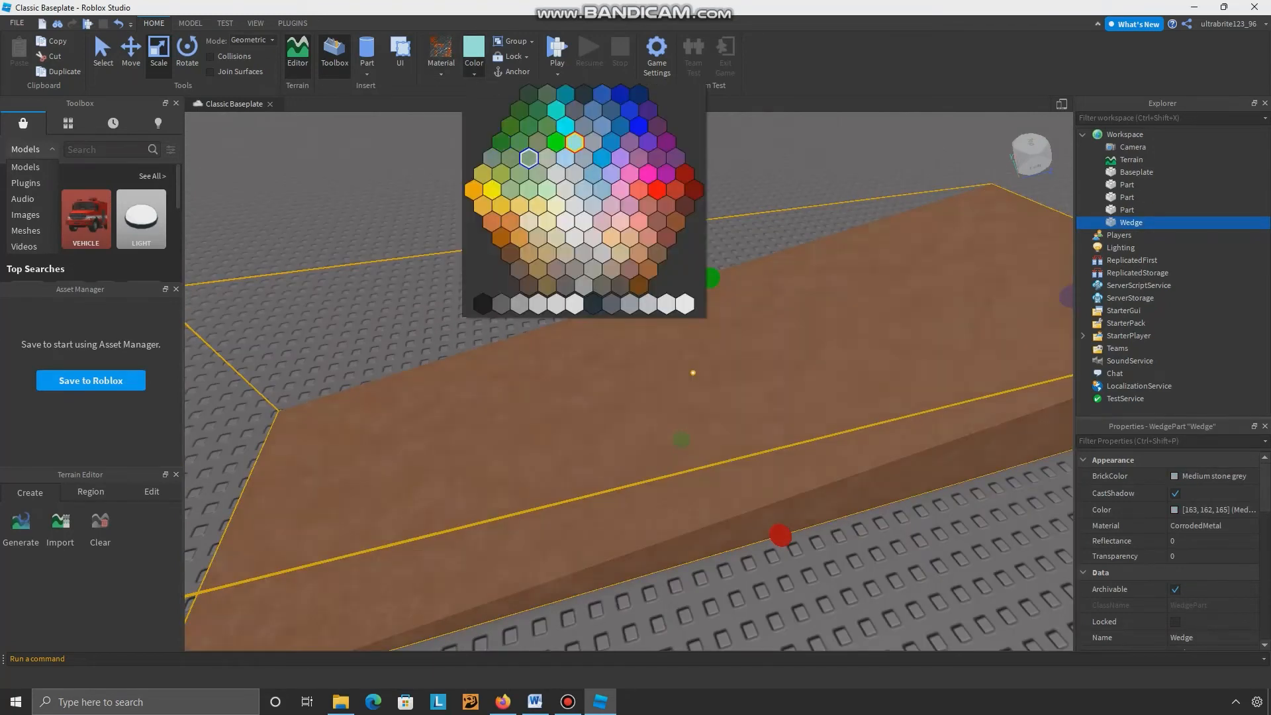
click(529, 158)
click(474, 74)
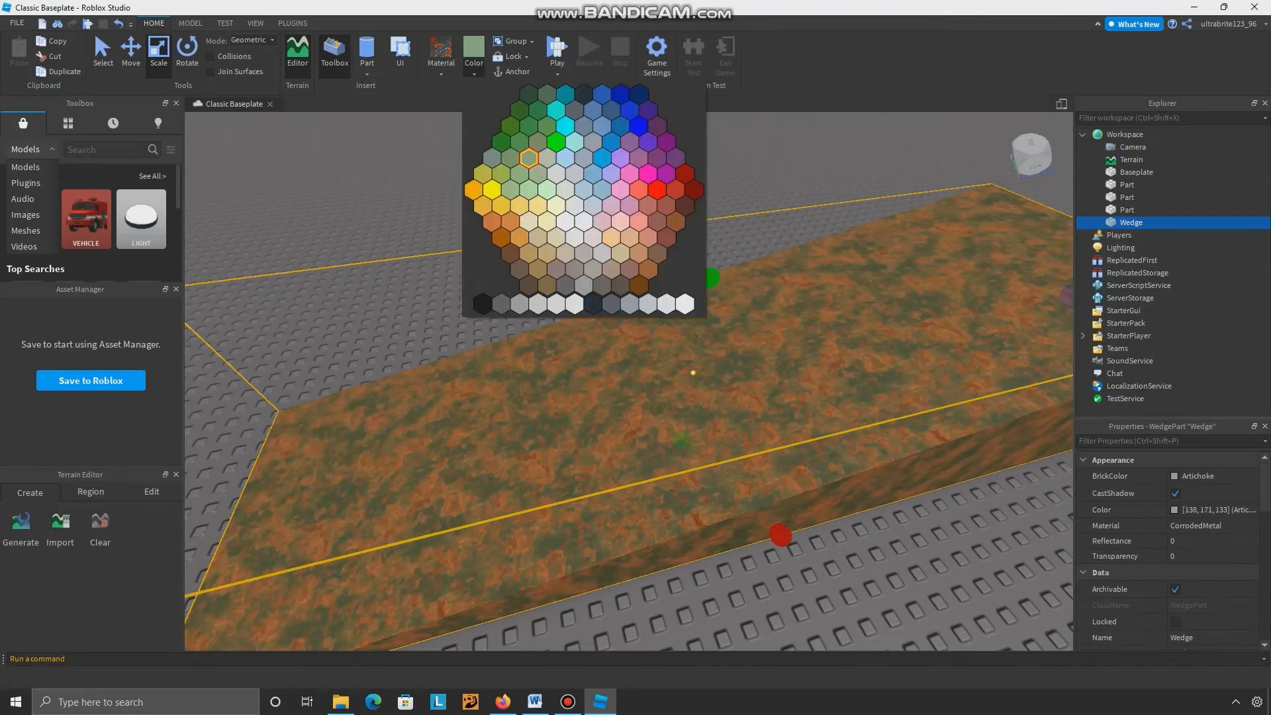
click(556, 142)
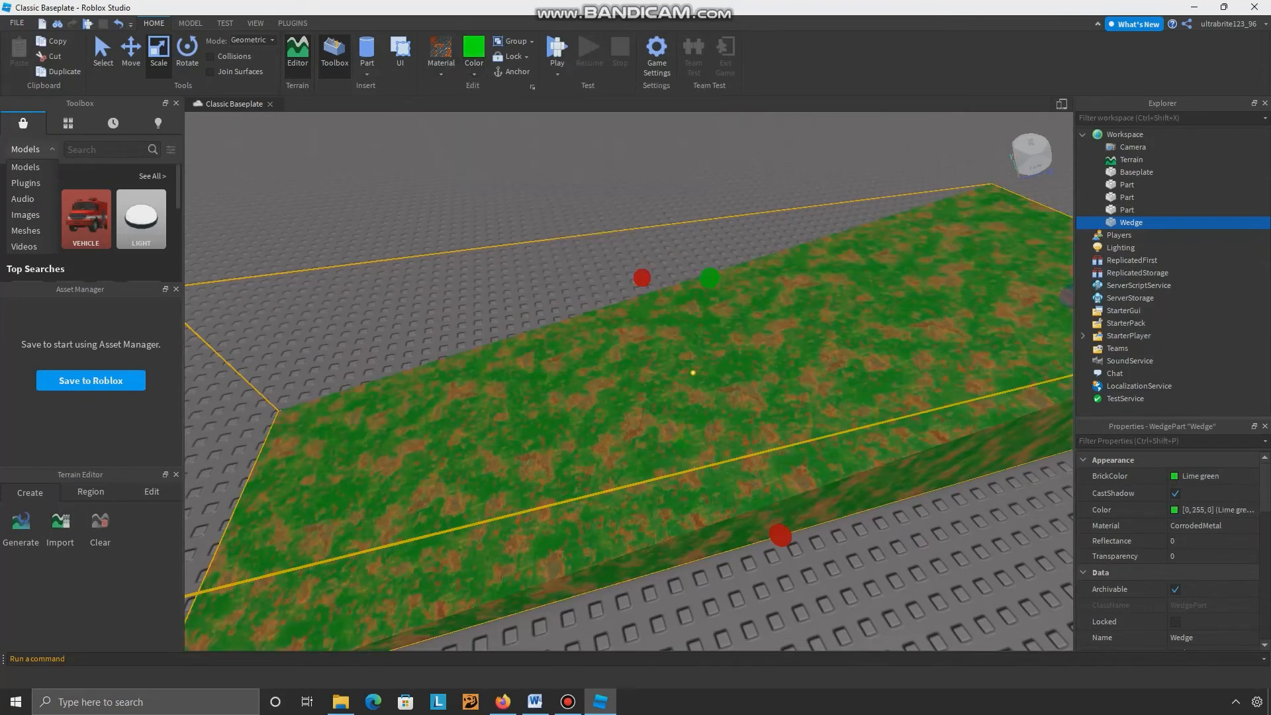
- Colour the corroded metal wedge dark grey
click(474, 74)
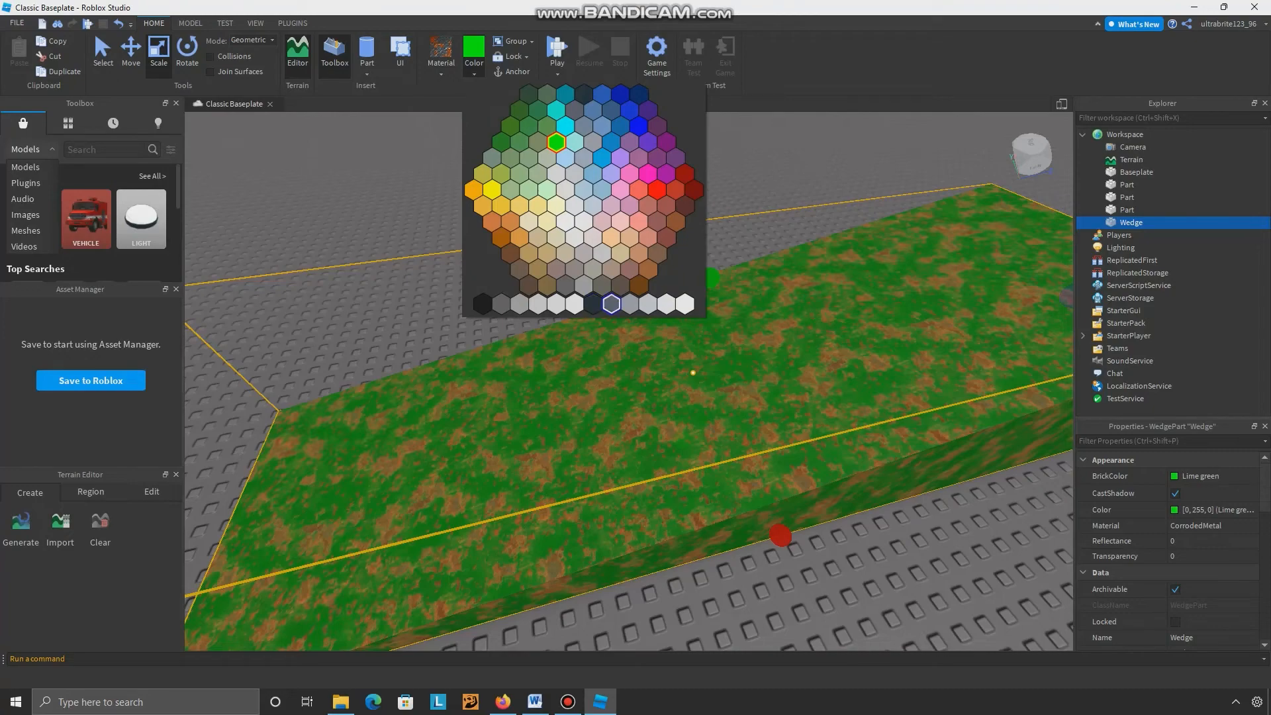
click(611, 304)
- Set the material of the cylinder beside the wedge to Grass
right_drag(611, 304, 887, 245)
key(a)
key(w)
click(404, 450)
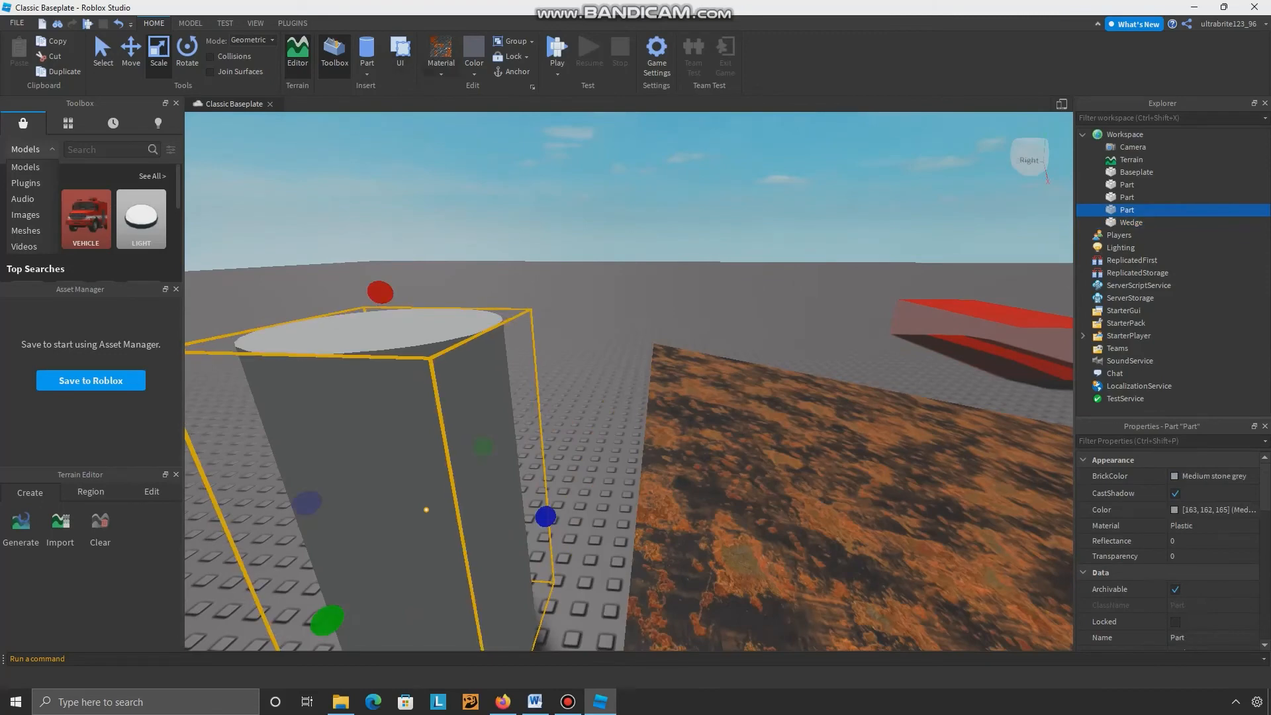
click(441, 72)
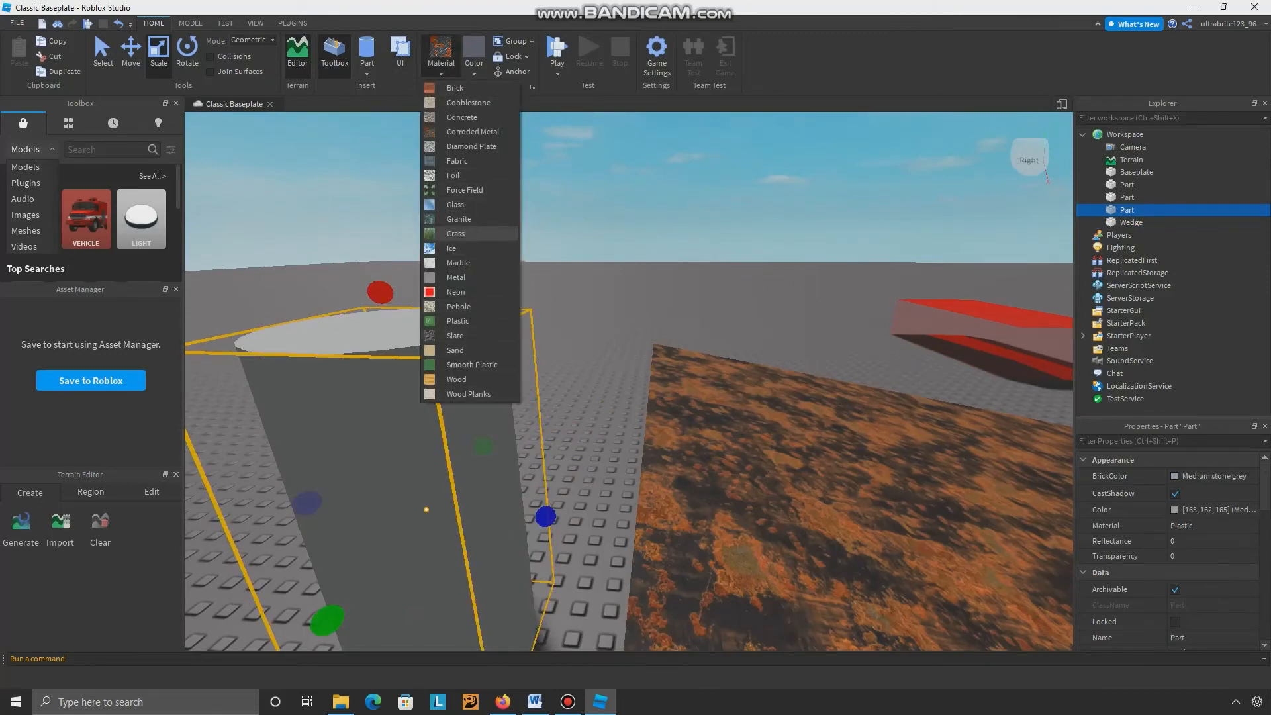
click(463, 233)
right_drag(628, 380, 510, 391)
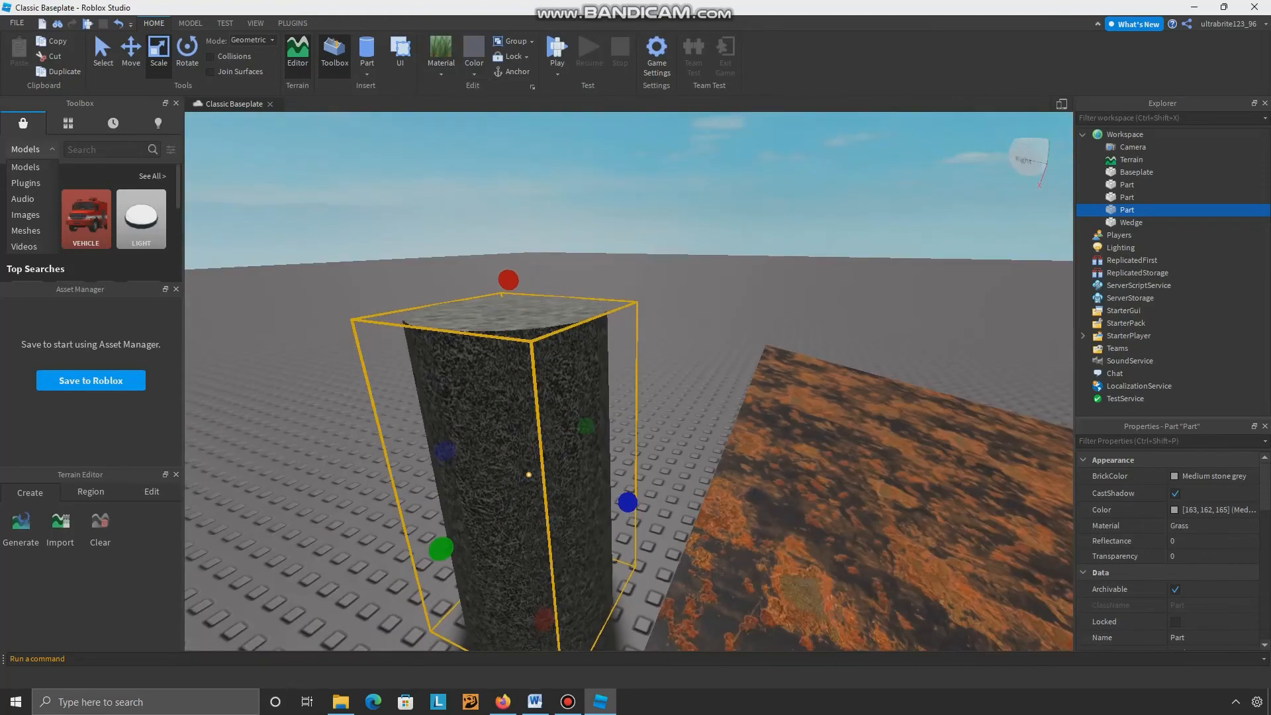
- Try the Lime green colour on the grass cylinder
click(474, 72)
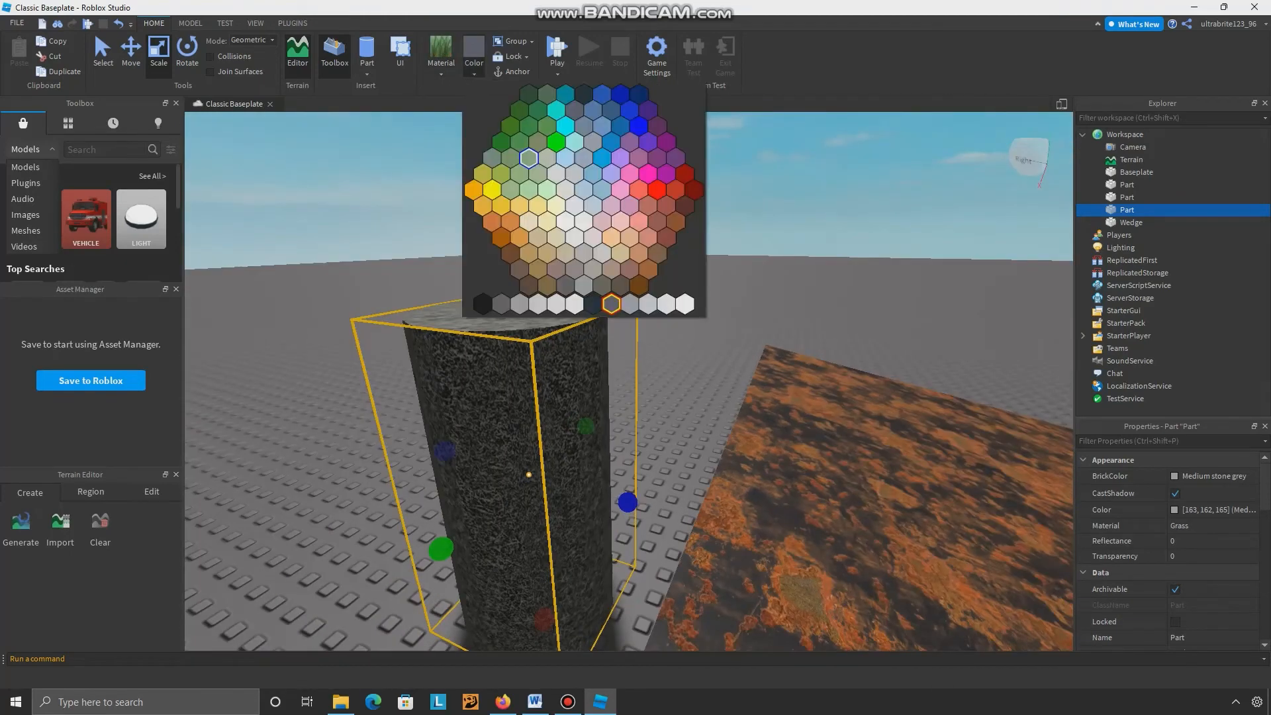
click(556, 142)
right_drag(489, 346, 556, 490)
scroll(489, 345, down, 3)
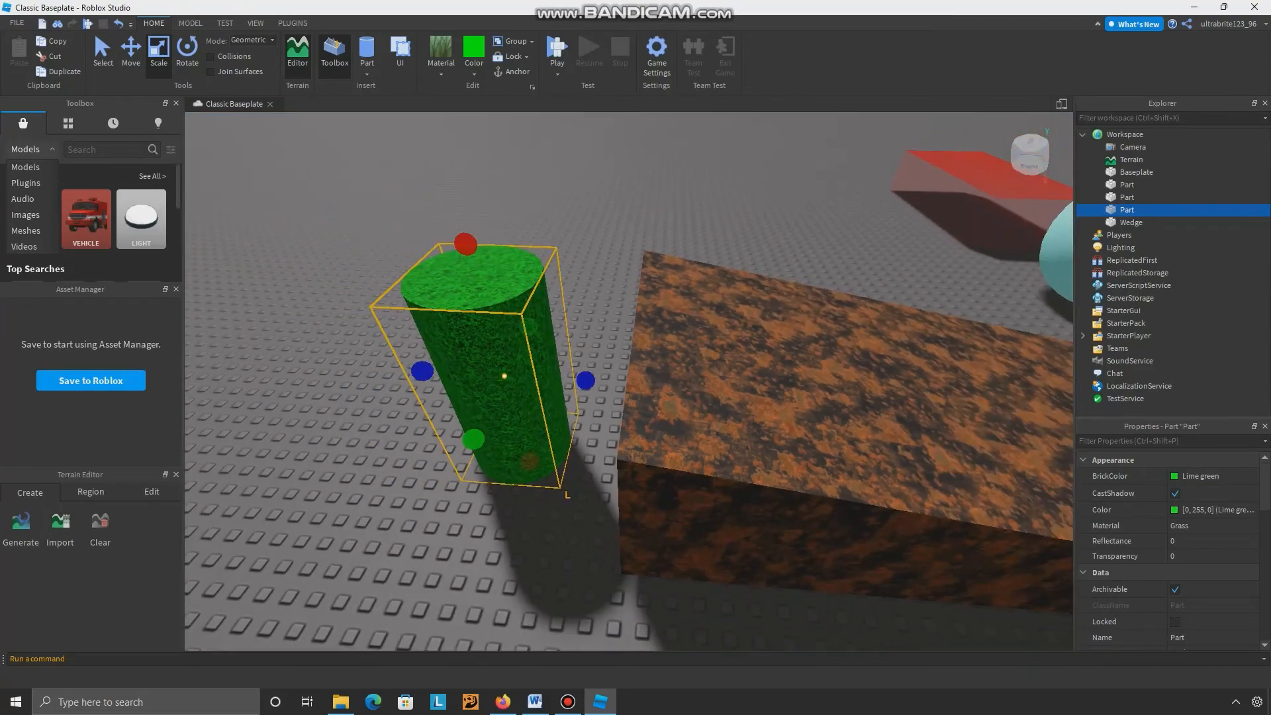
- Change the grass cylinder's colour to a very dark green and deselect it
click(474, 72)
click(529, 94)
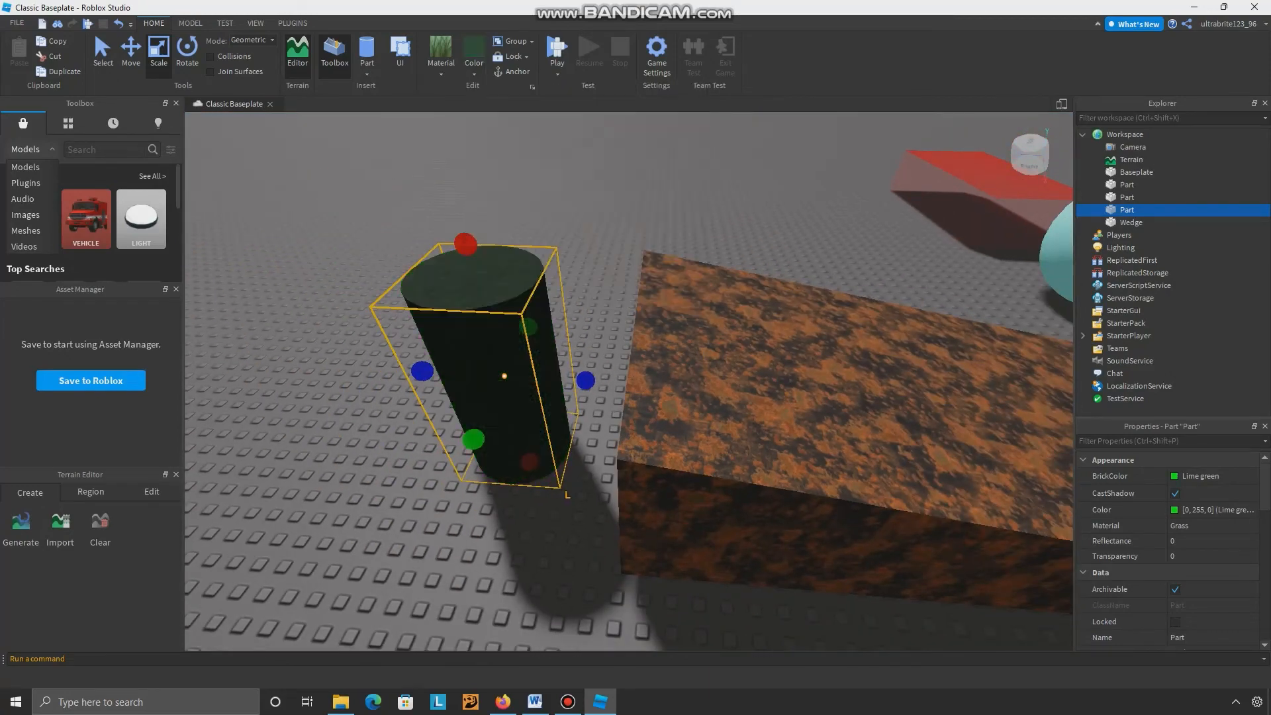
click(635, 219)
- Start a Play Here test with the view beside the red Force Field block
right_drag(635, 219, 729, 209)
right_drag(629, 381, 628, 423)
key(w)
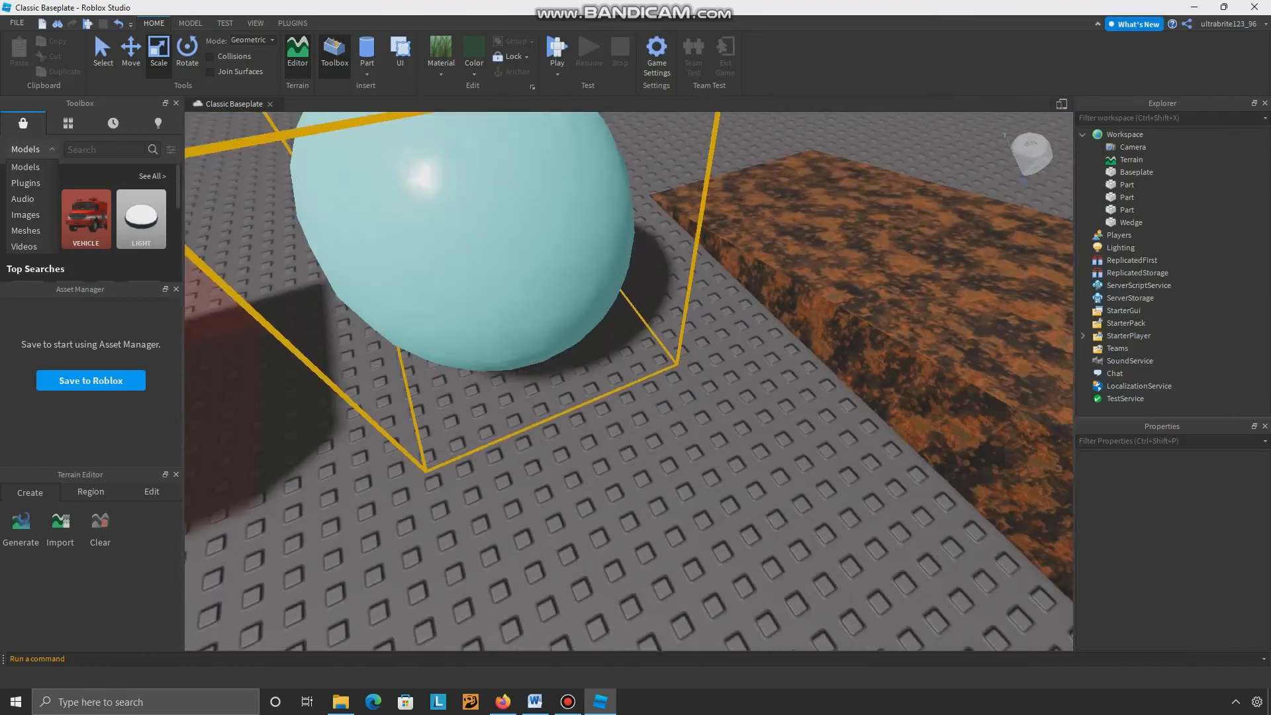
scroll(582, 297, down, 3)
right_drag(582, 298, 530, 298)
right_drag(629, 344, 378, 284)
key(a)
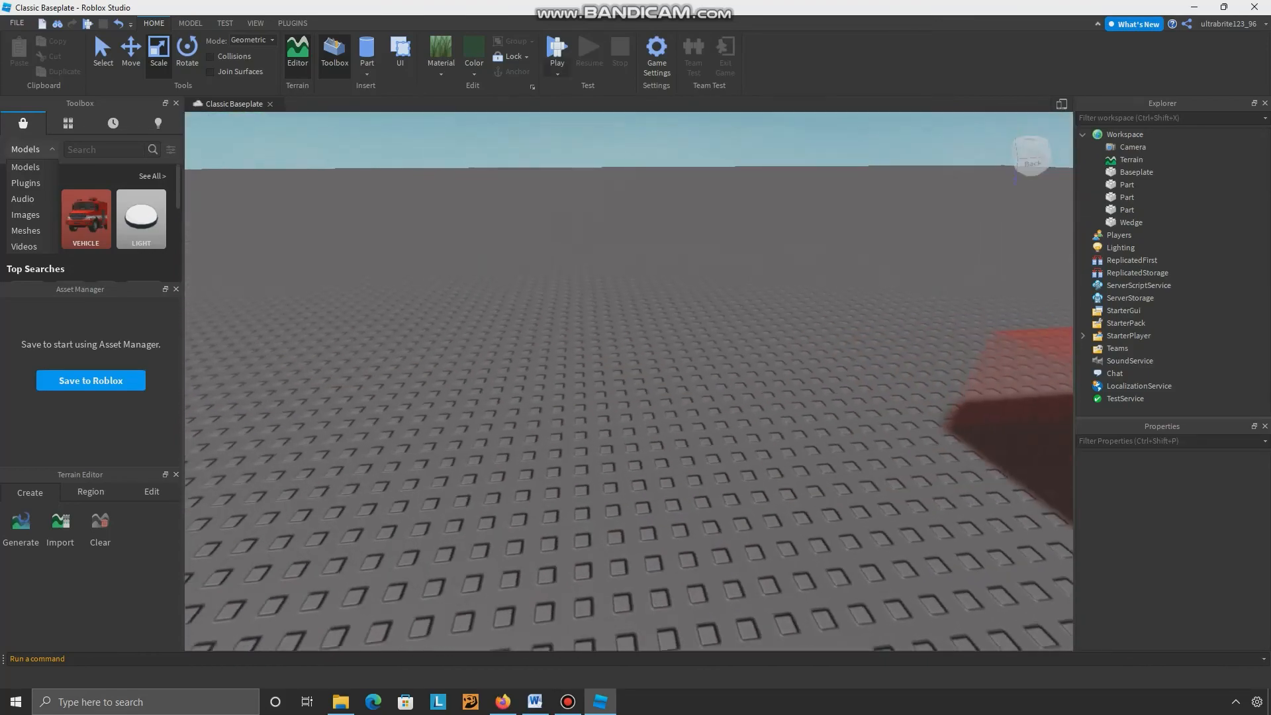
key(d)
click(557, 73)
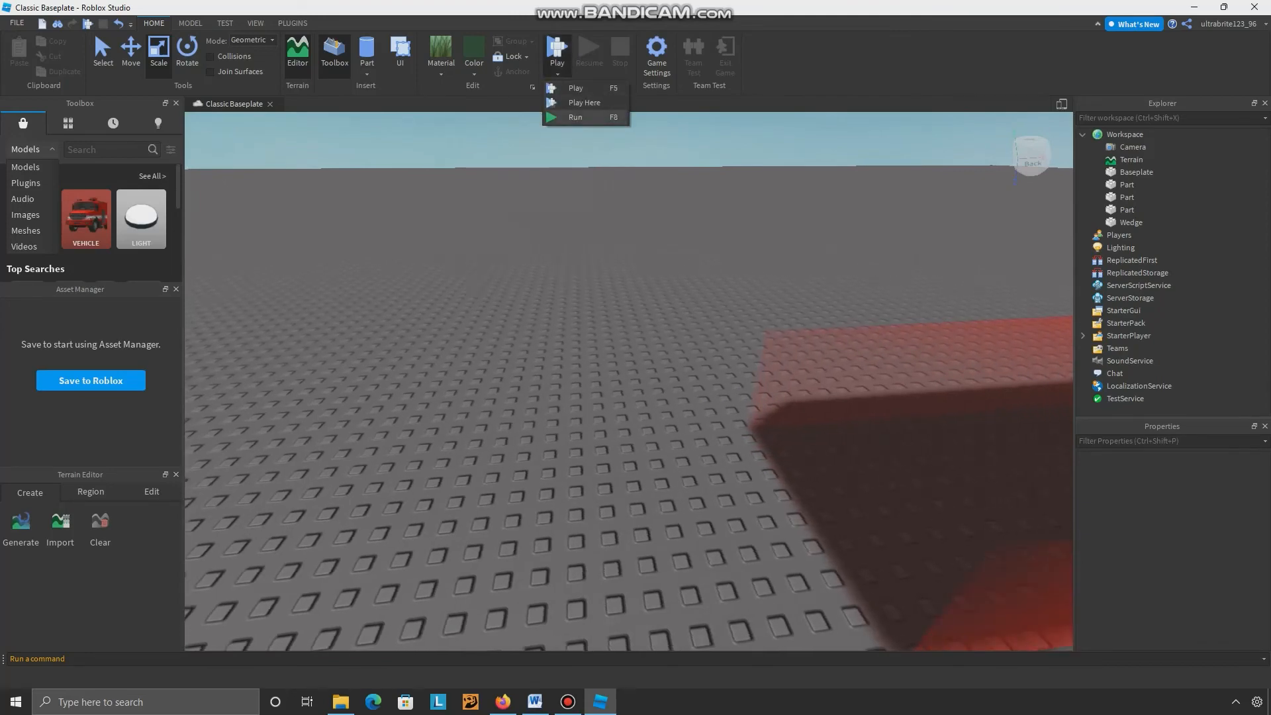
click(584, 102)
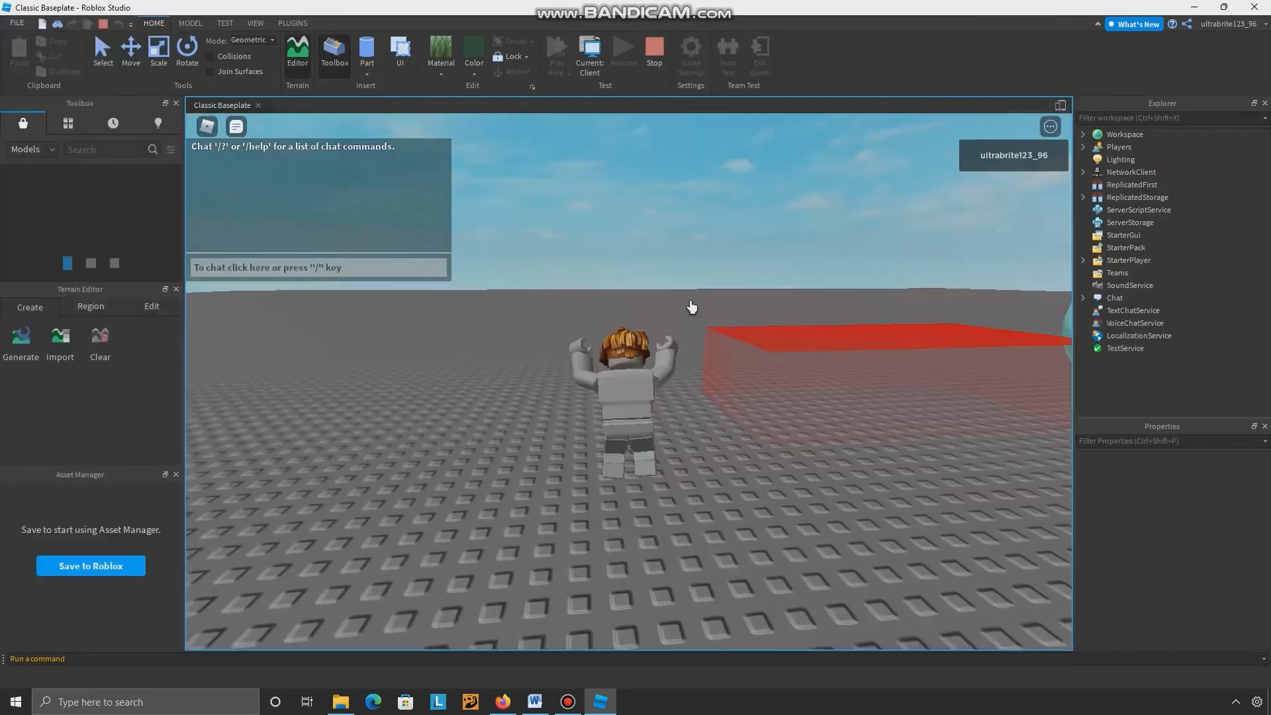
- Run the avatar around the open baseplate near the red block with the camera close behind it
right_drag(598, 375, 598, 375)
key(s)
scroll(597, 376, up, 2)
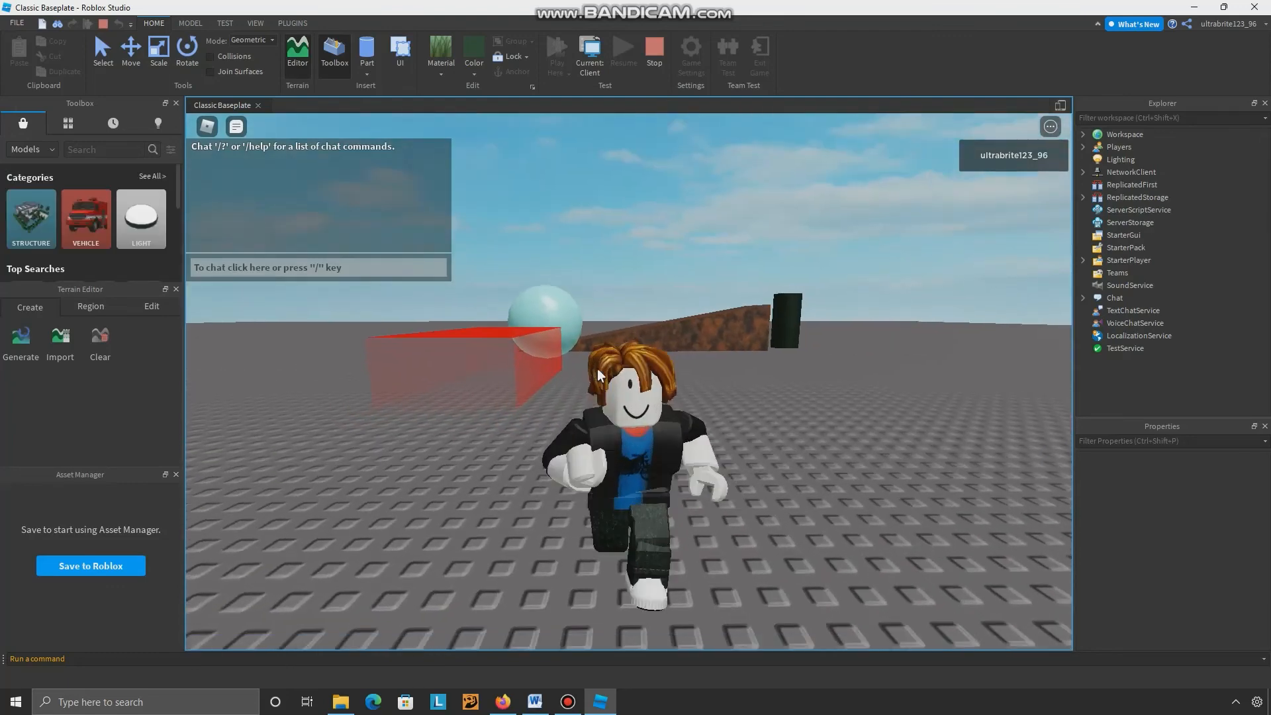
key(a)
key(w)
key(a)
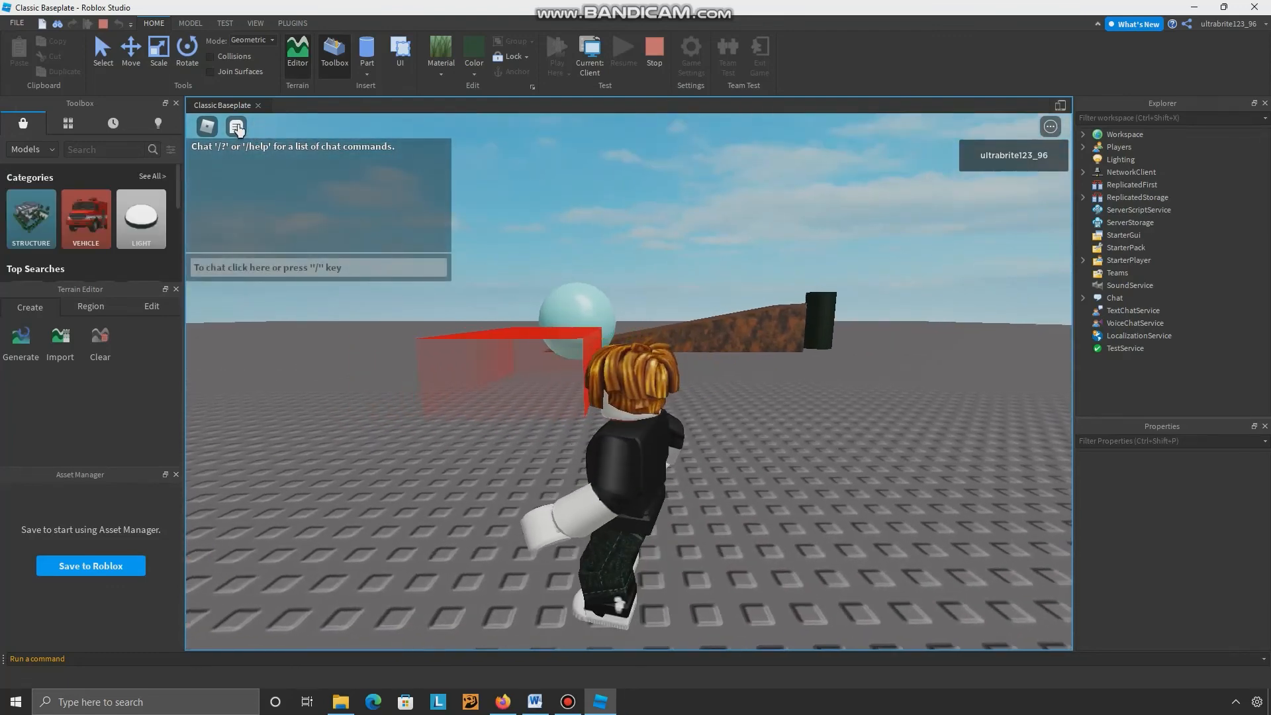
- Hide the in-game chat window and the player list
click(236, 127)
key(Tab)
- Run the avatar to the red Force Field block and jump onto it, facing the ice sphere
key(s)
key(w)
right_drag(812, 387, 813, 387)
key(a)
key(w)
scroll(813, 387, down, 2)
key(space)
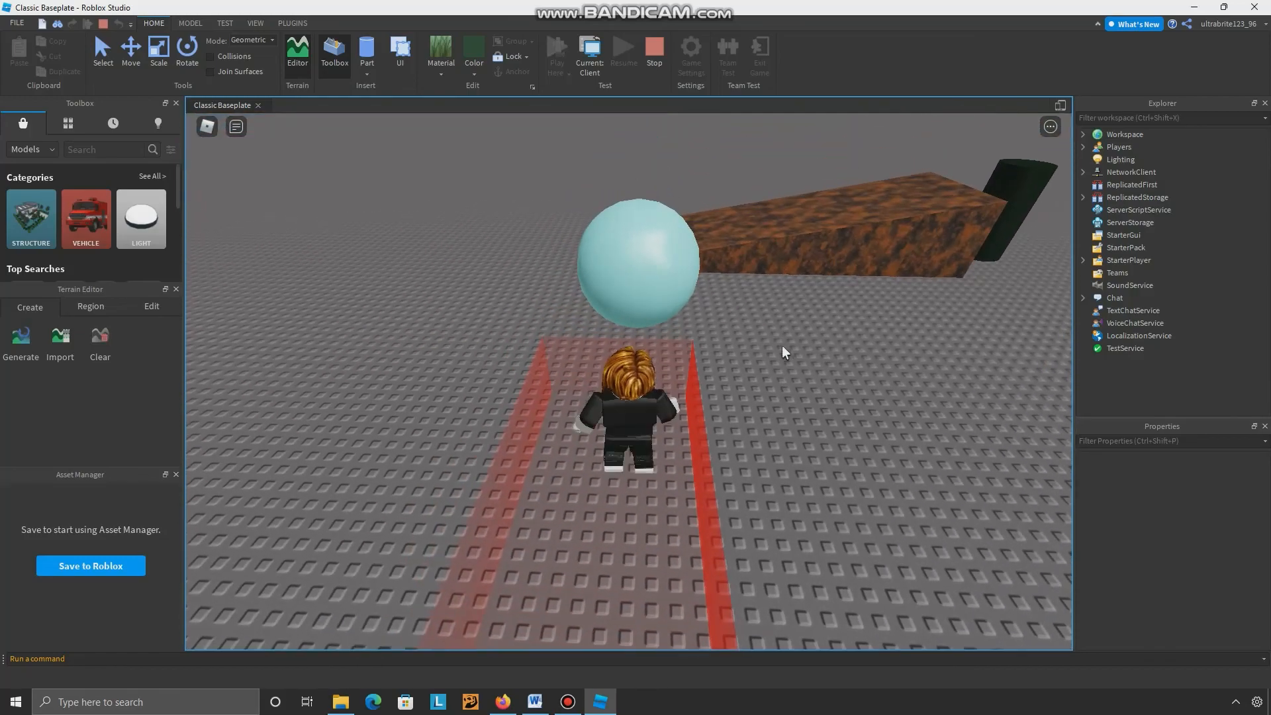
- Walk the avatar up over the corroded metal wedge and onto the top of the dark green cylinder
right_drag(766, 421, 766, 422)
key(w)
scroll(766, 421, up, 3)
scroll(765, 422, up, 3)
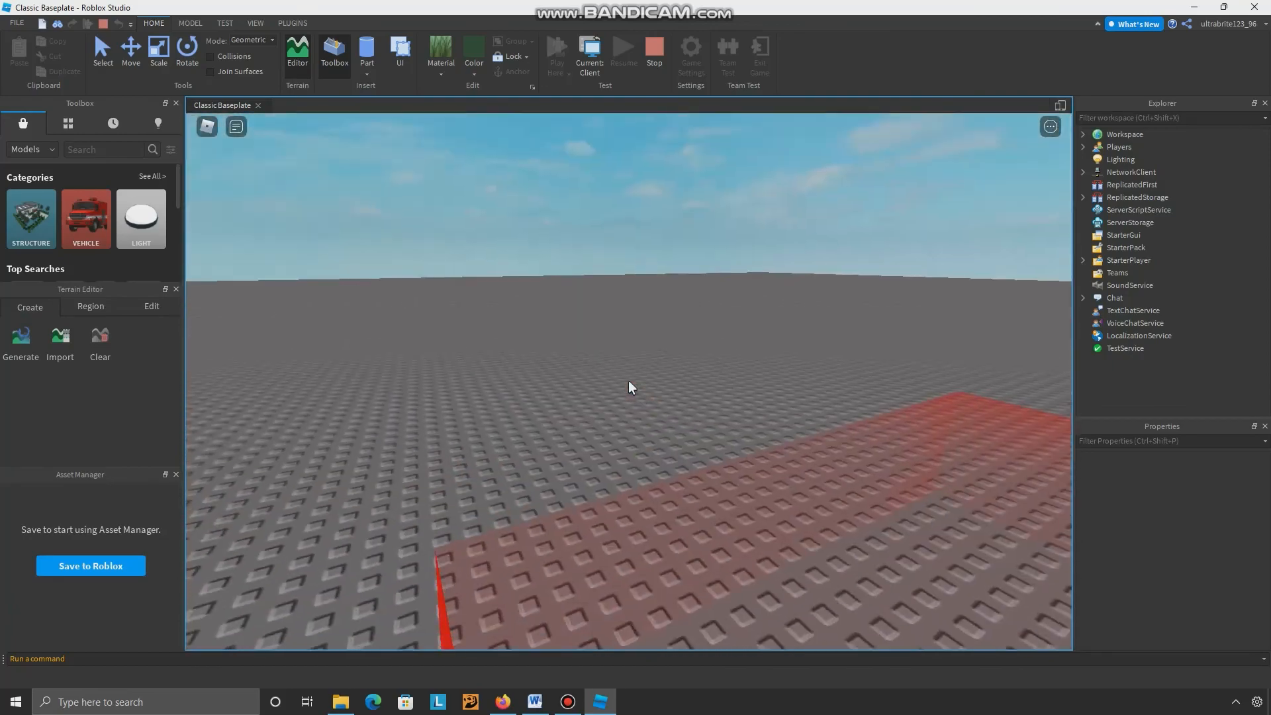
scroll(629, 387, down, 3)
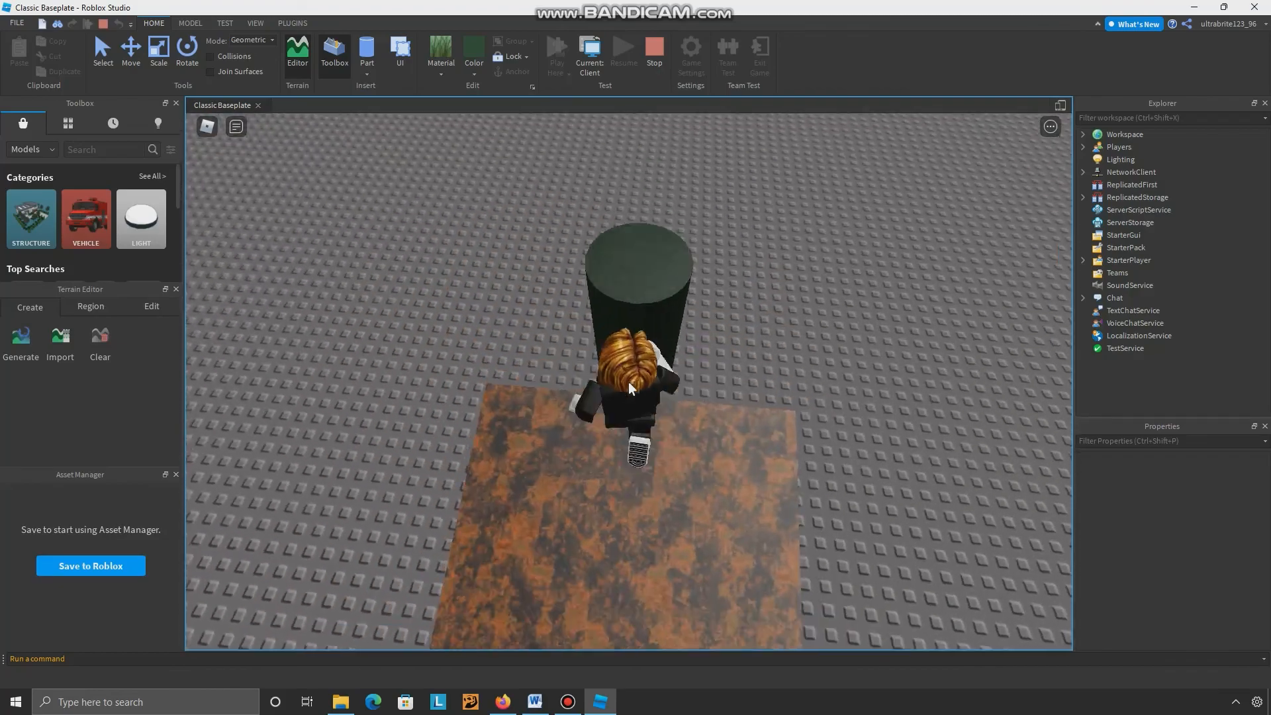
right_drag(629, 387, 728, 387)
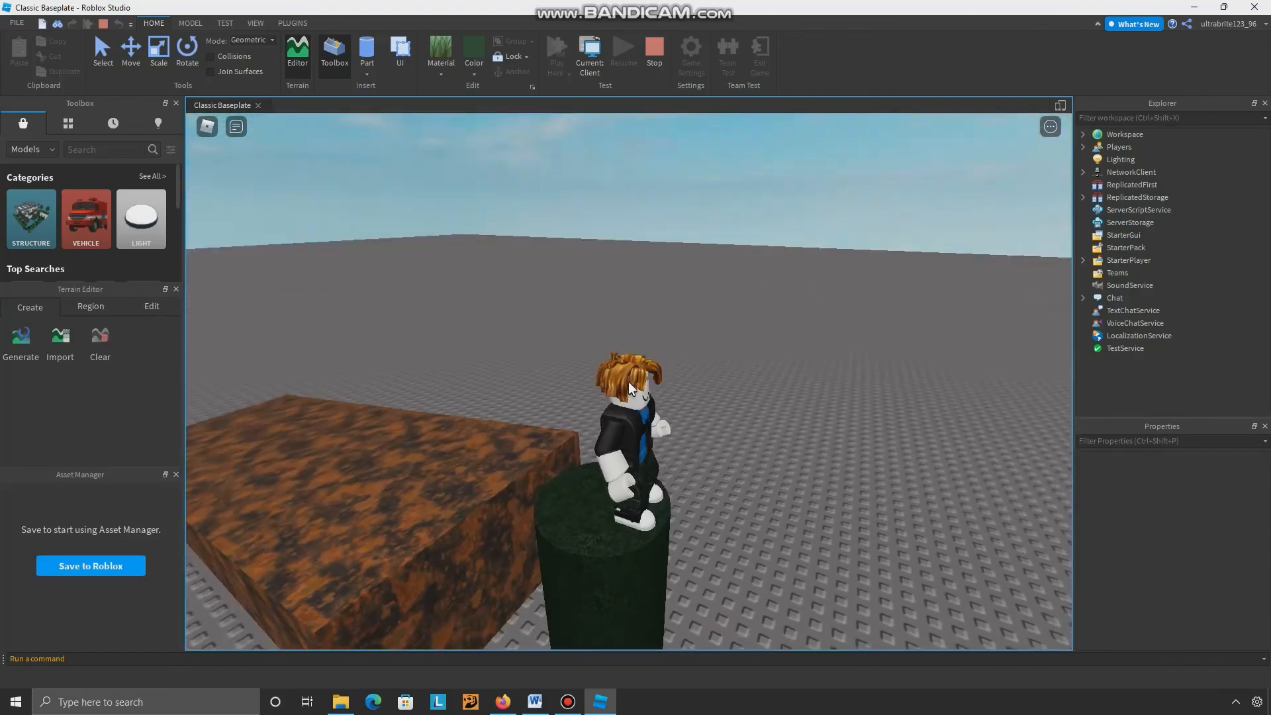